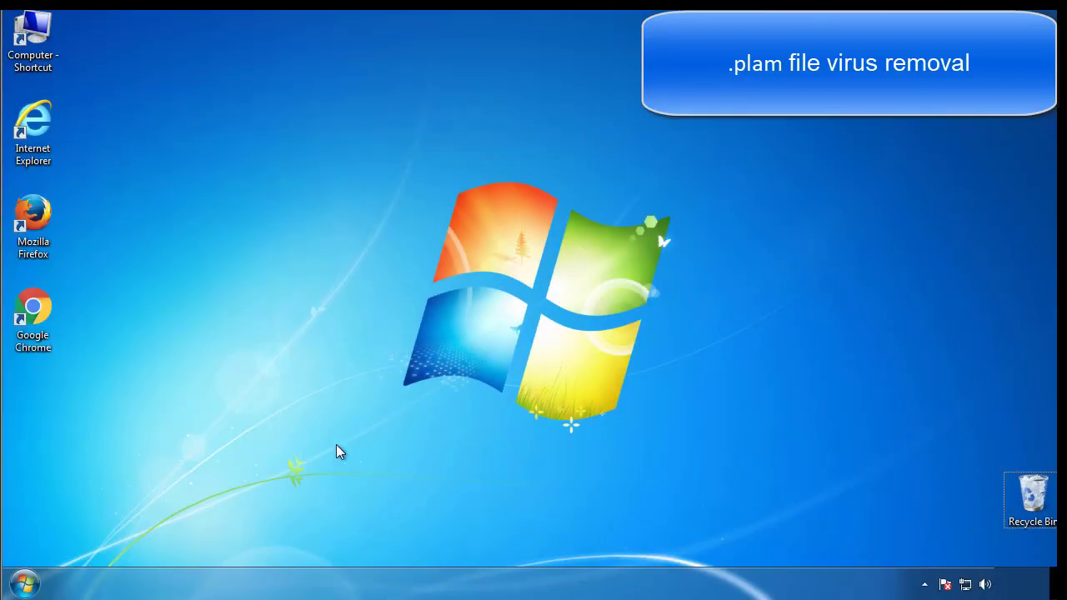
- Enable Safe boot with the Minimal option in System Configuration (msconfig) and restart the computer
click(32, 584)
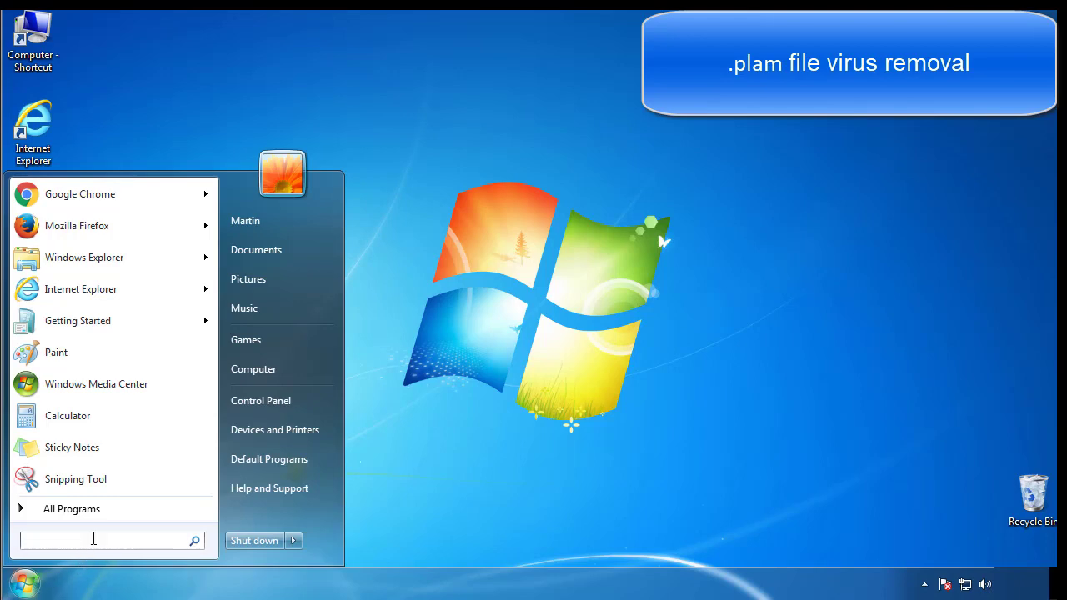
text(msconfig)
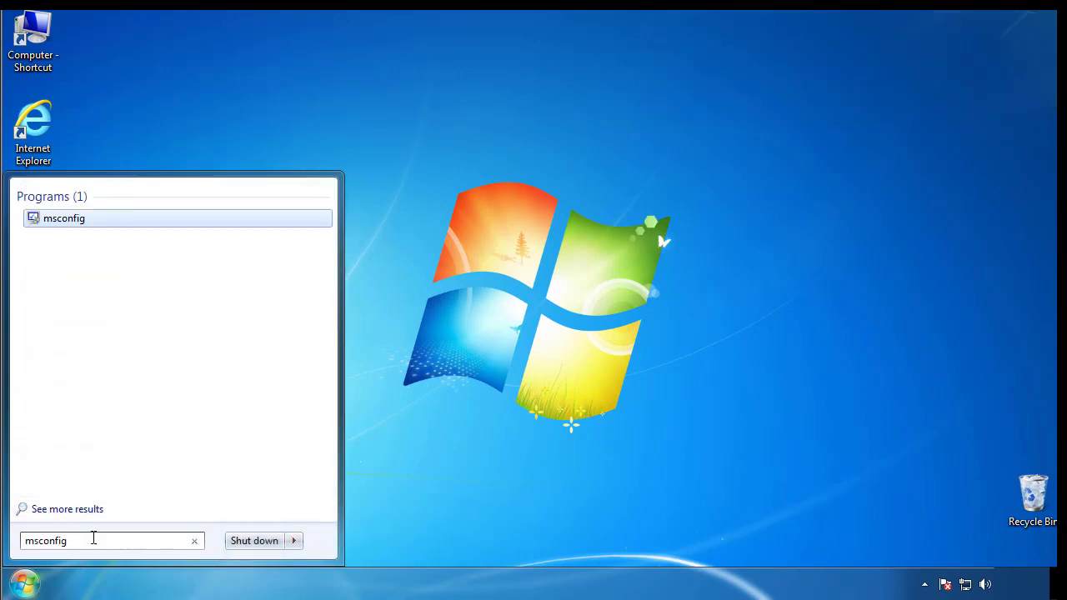
key(Return)
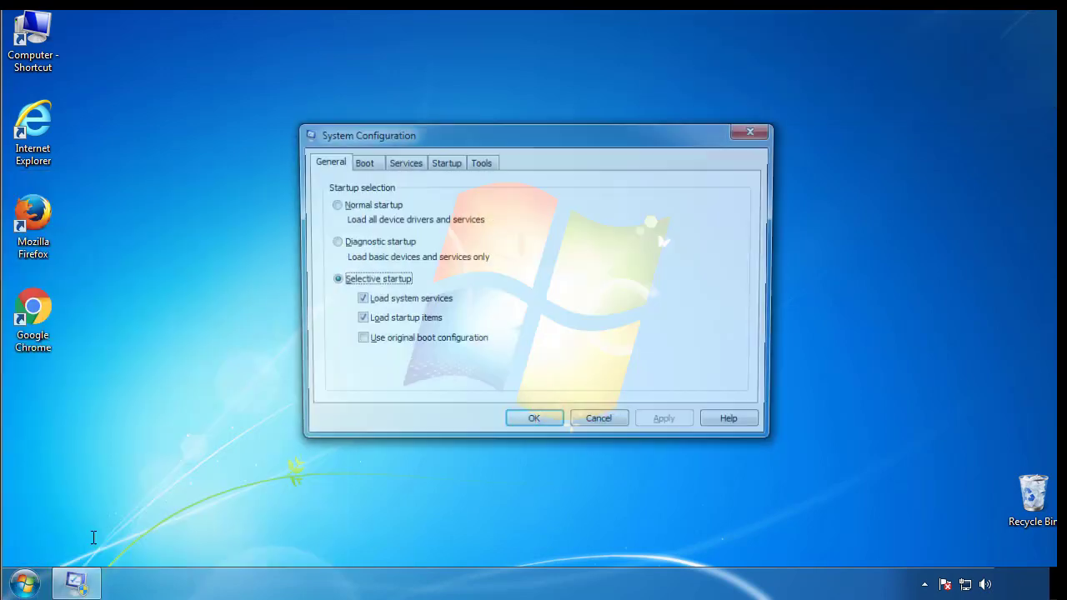
click(361, 162)
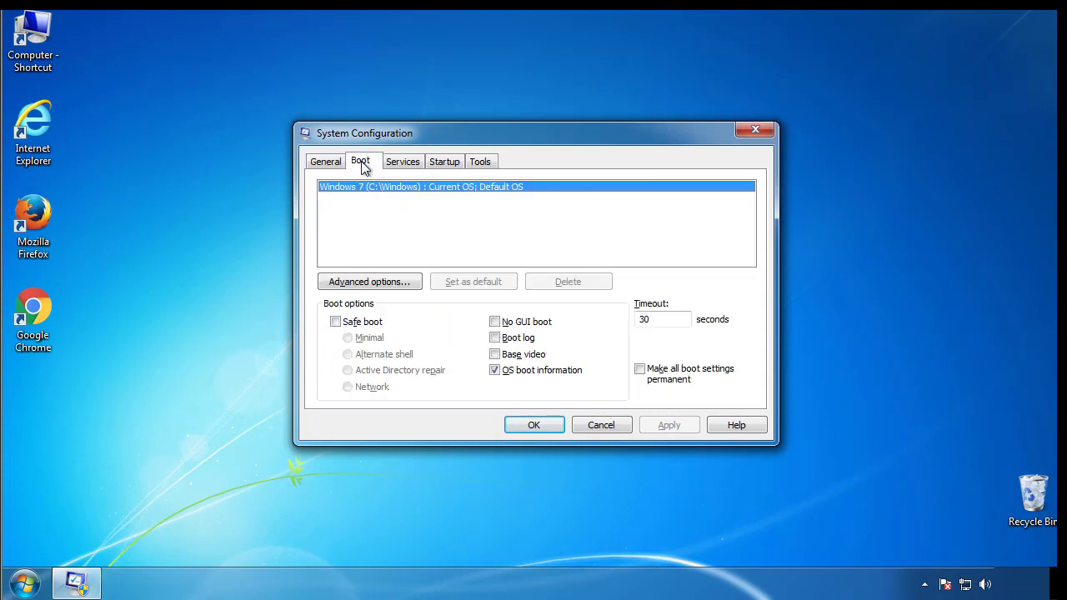
click(336, 323)
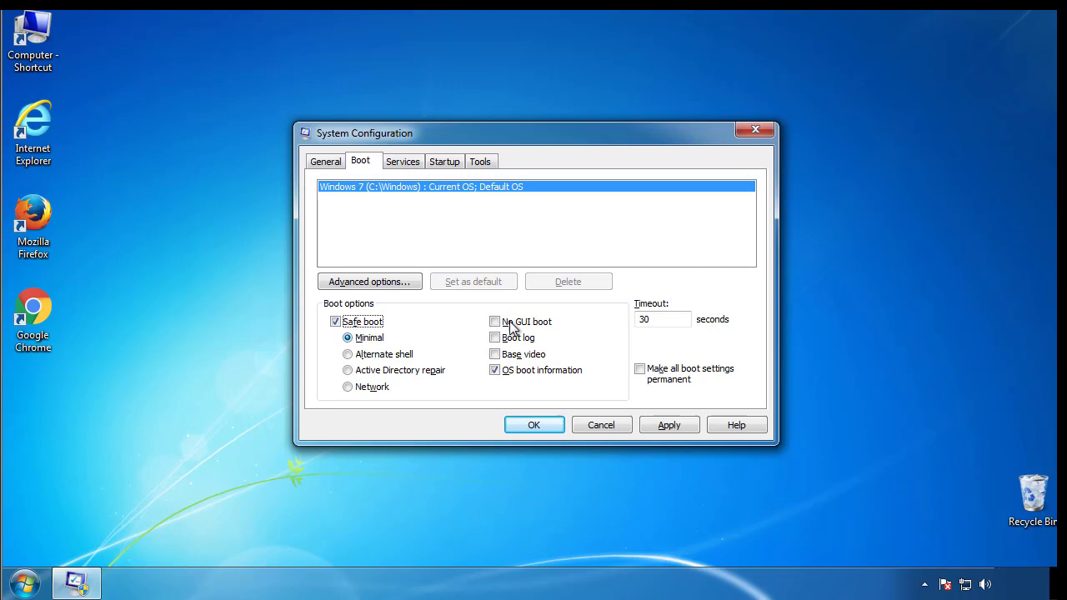
click(549, 431)
click(483, 325)
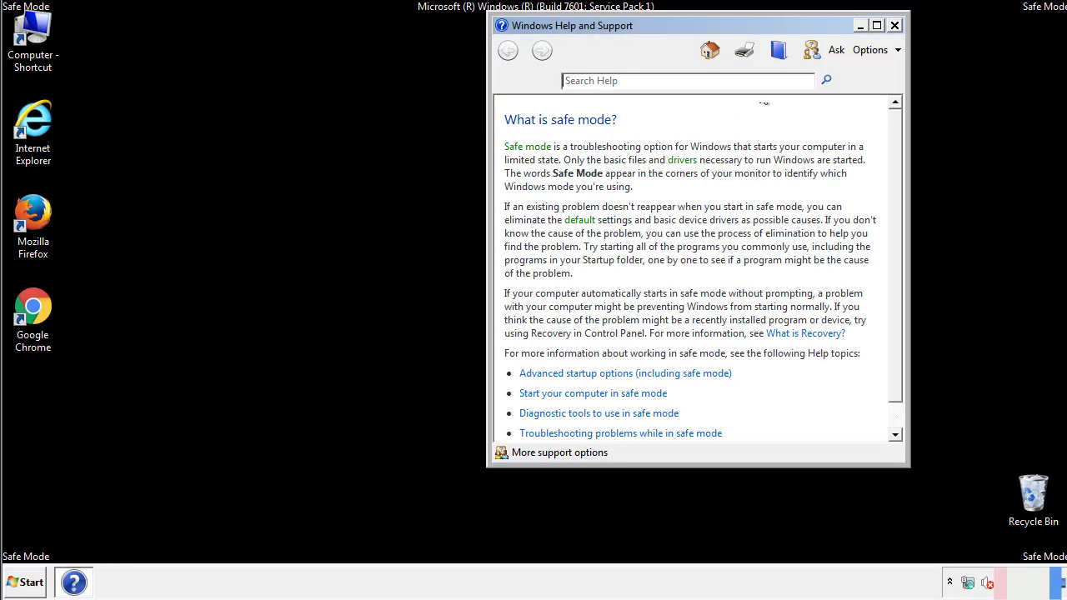
- Dismiss the safe mode help and make sure Control Panel's Folder Options are set to show hidden files, folders, and drives
click(895, 25)
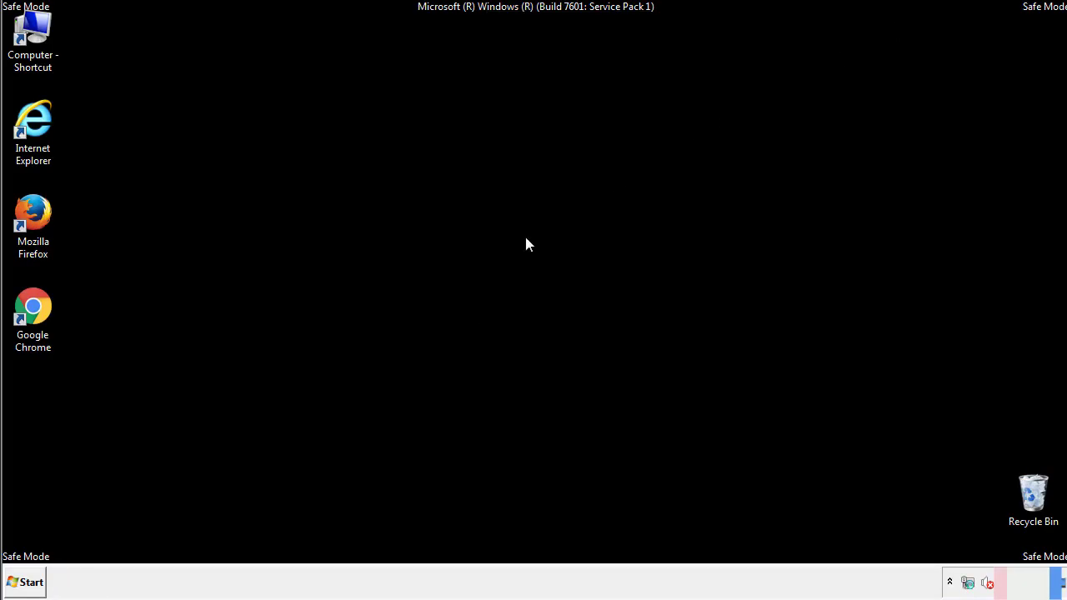
click(31, 581)
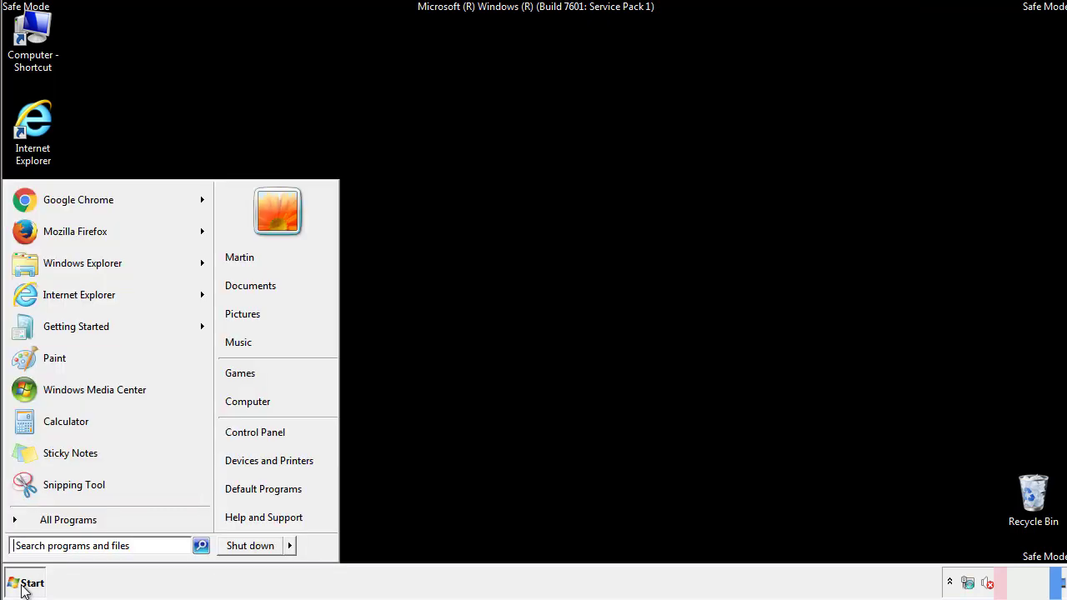
click(267, 431)
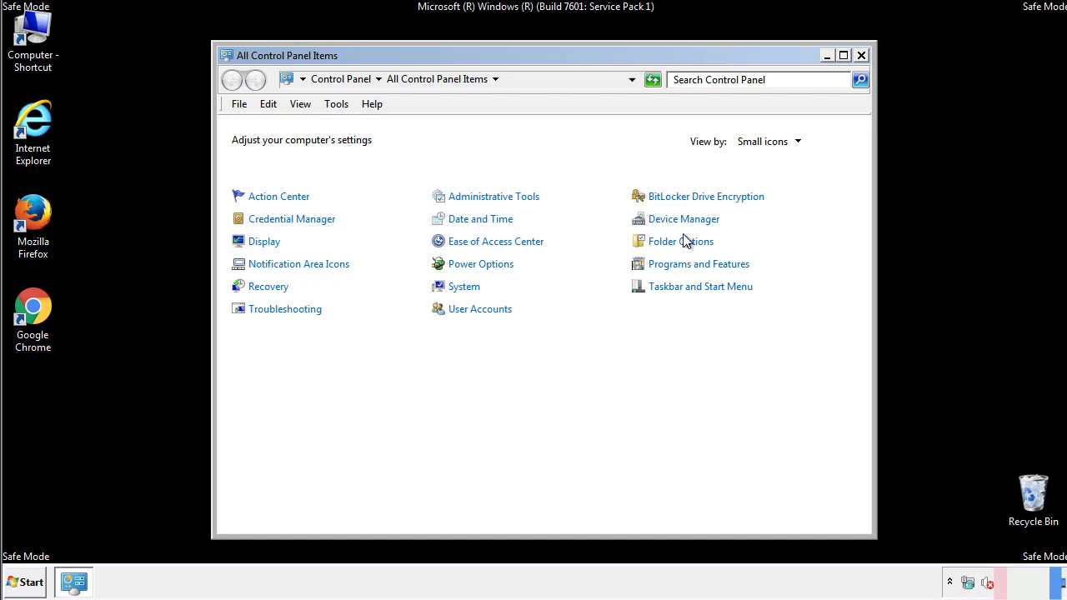
click(682, 242)
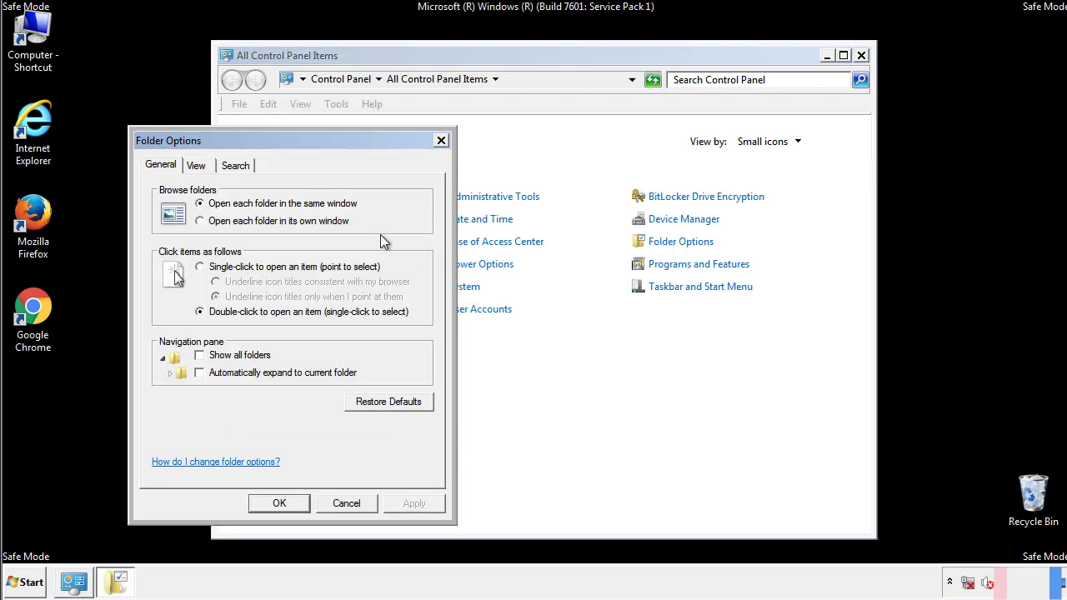
click(198, 167)
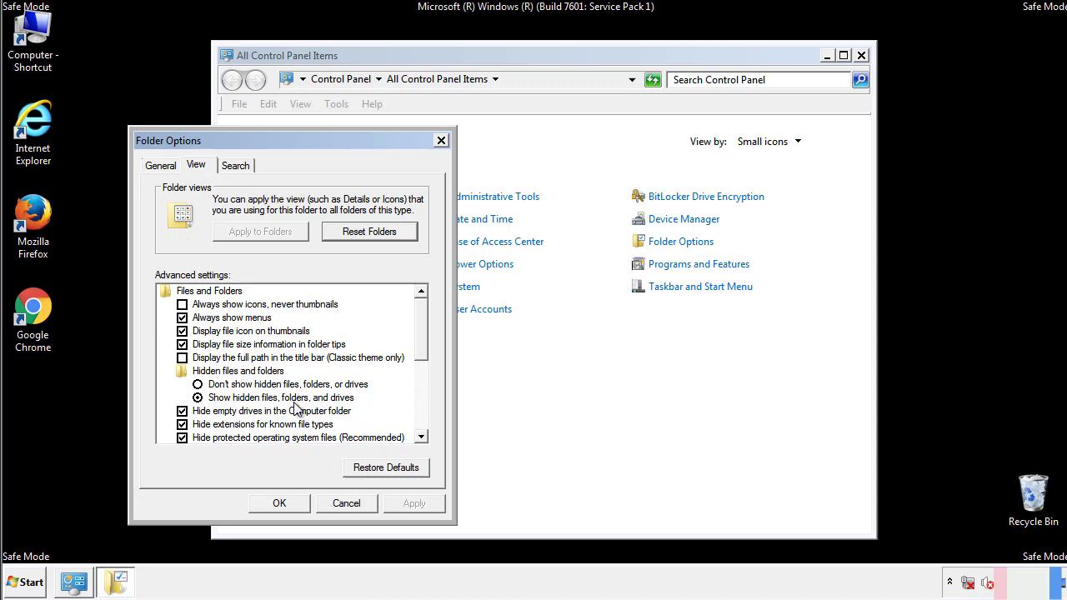
click(288, 501)
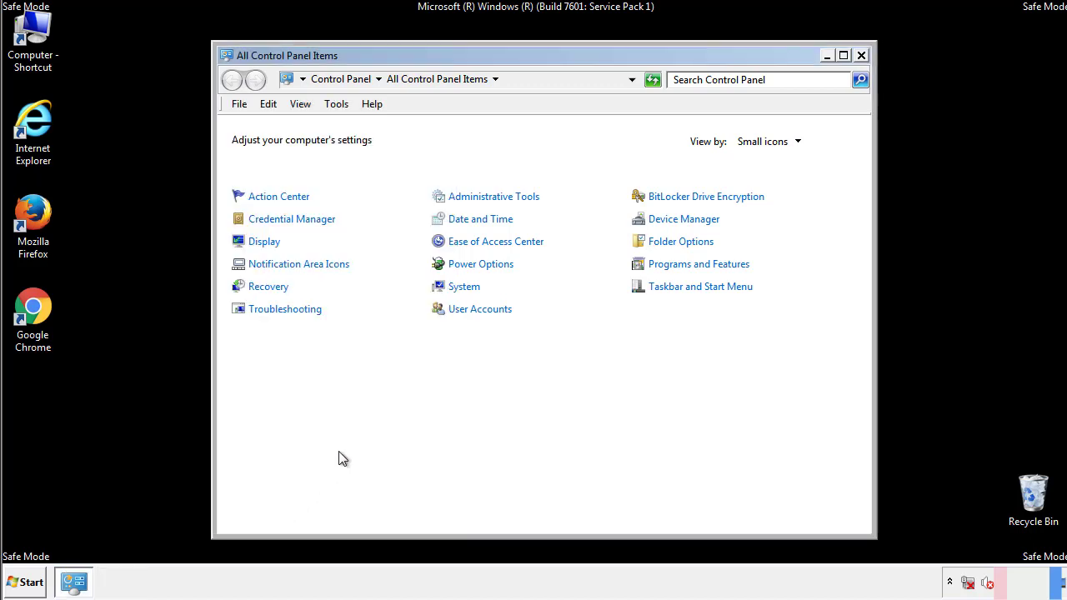
click(861, 55)
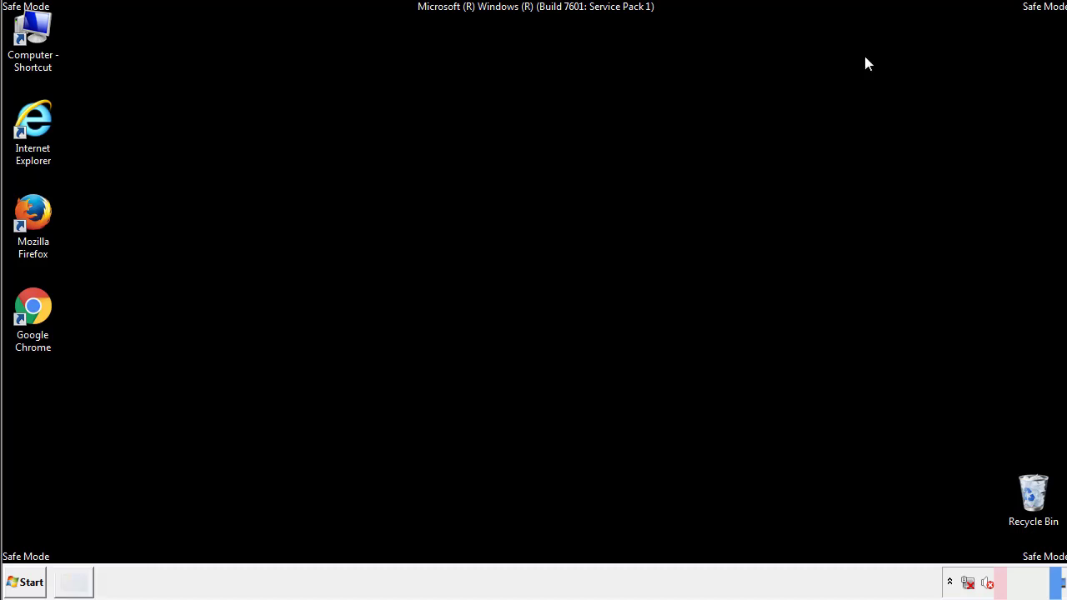
- Open the folder C:\Windows\System32\drivers\etc
double_click(43, 29)
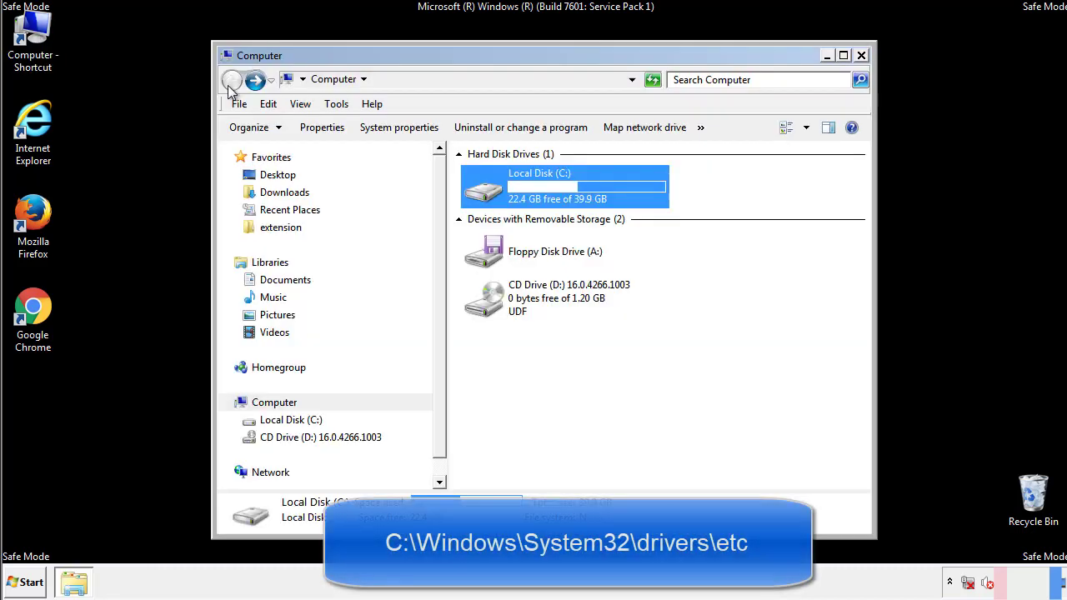
double_click(488, 195)
click(487, 306)
double_click(488, 307)
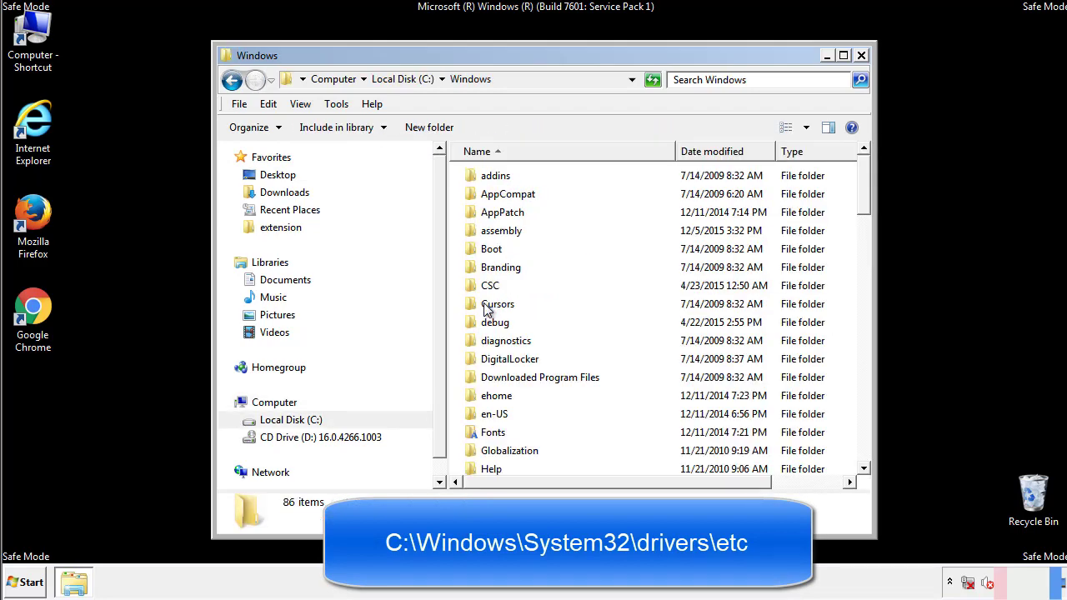
scroll(491, 375, down, 2)
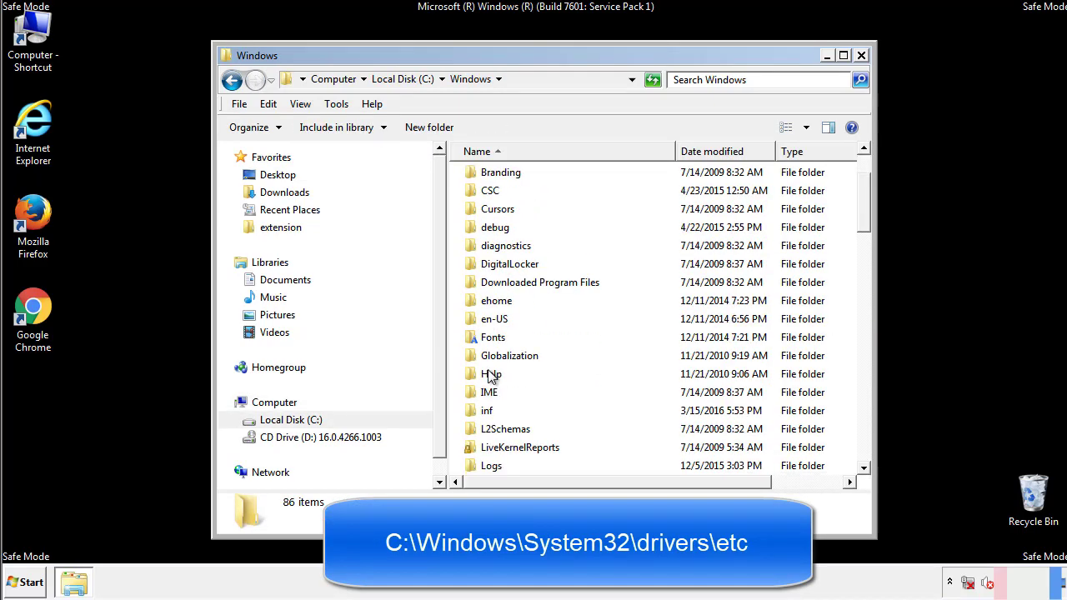
scroll(492, 377, down, 7)
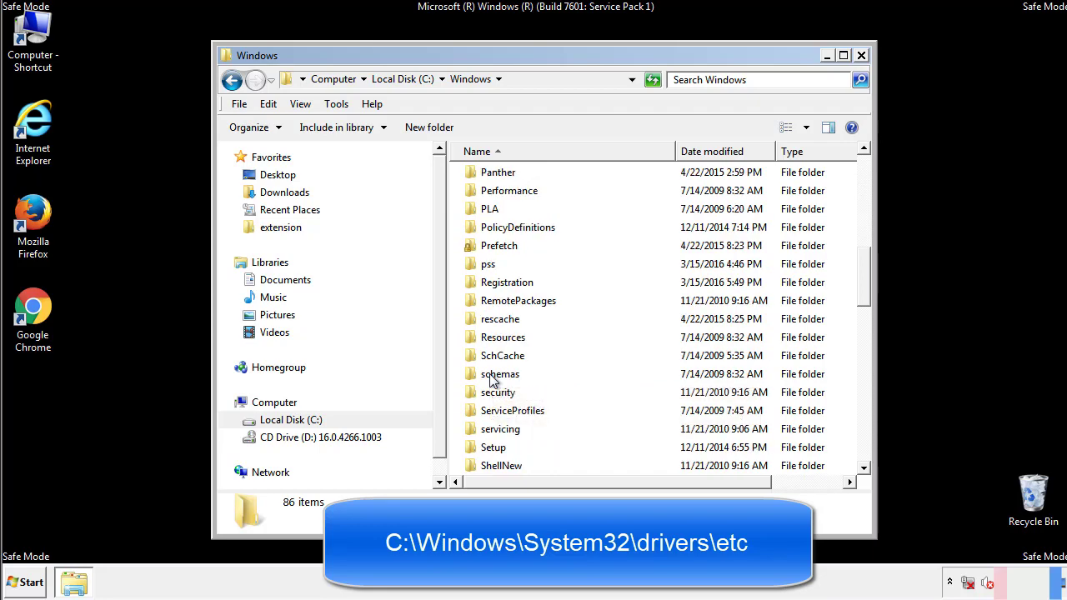
scroll(492, 380, down, 2)
double_click(503, 431)
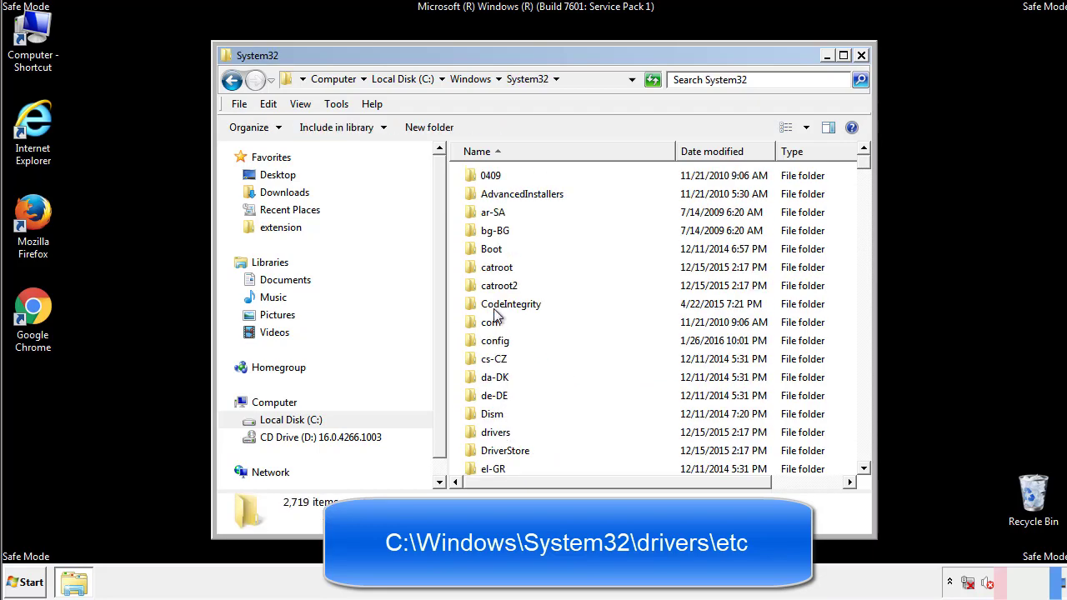
double_click(495, 433)
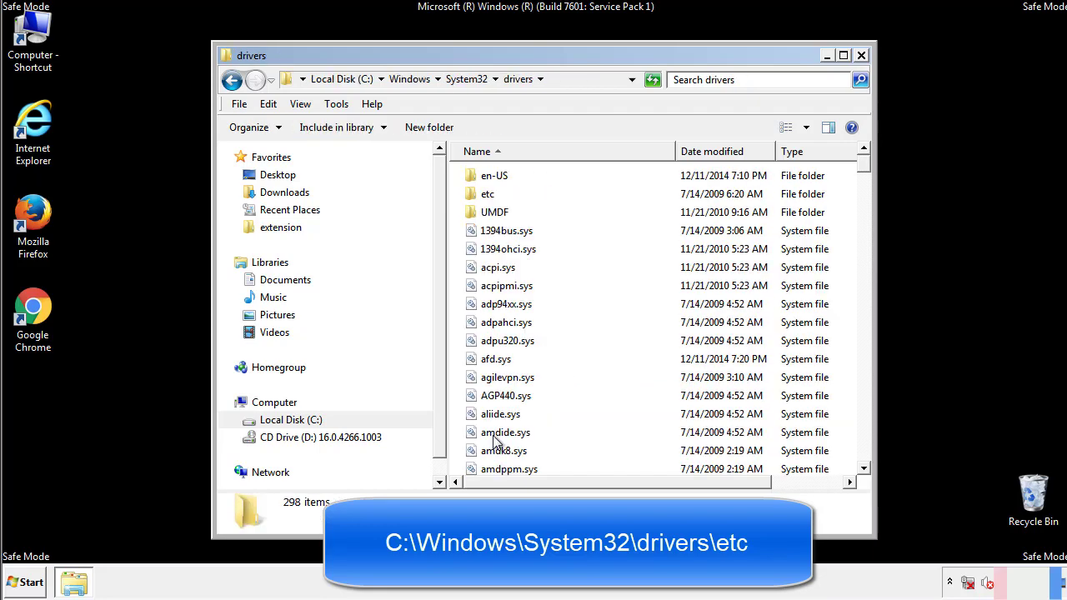
double_click(483, 197)
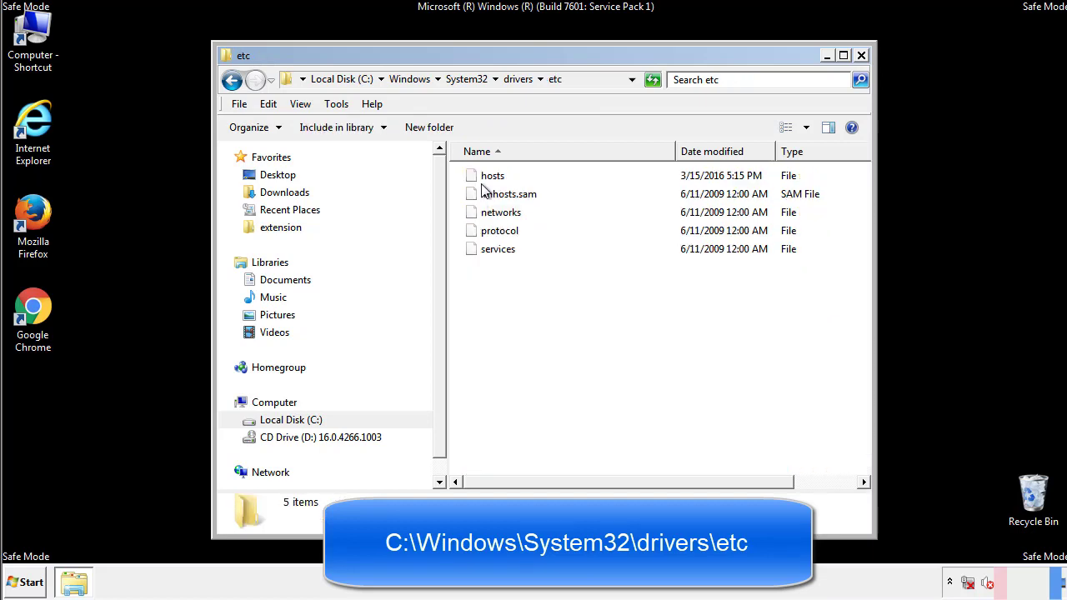
- Open the hosts file in Notepad and reposition its window so the full text can be read
double_click(488, 178)
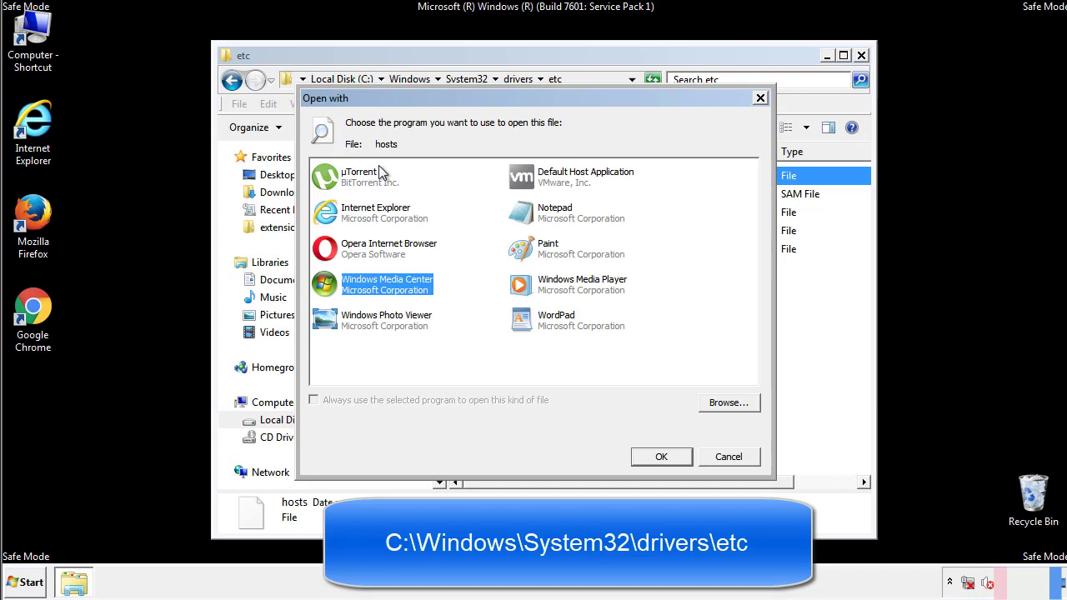
click(540, 218)
click(661, 457)
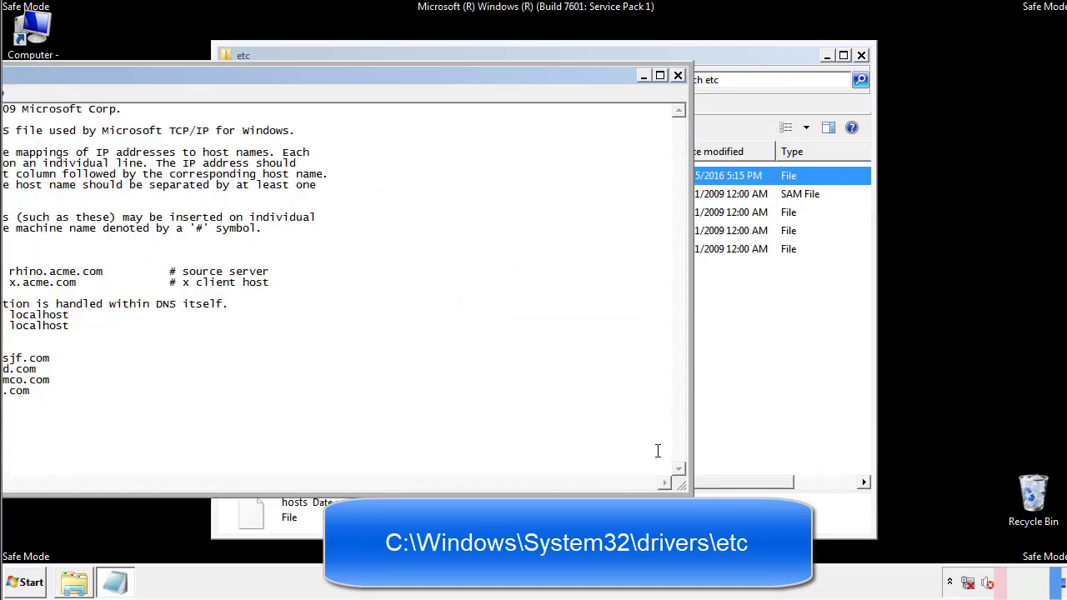
drag(436, 75, 679, 91)
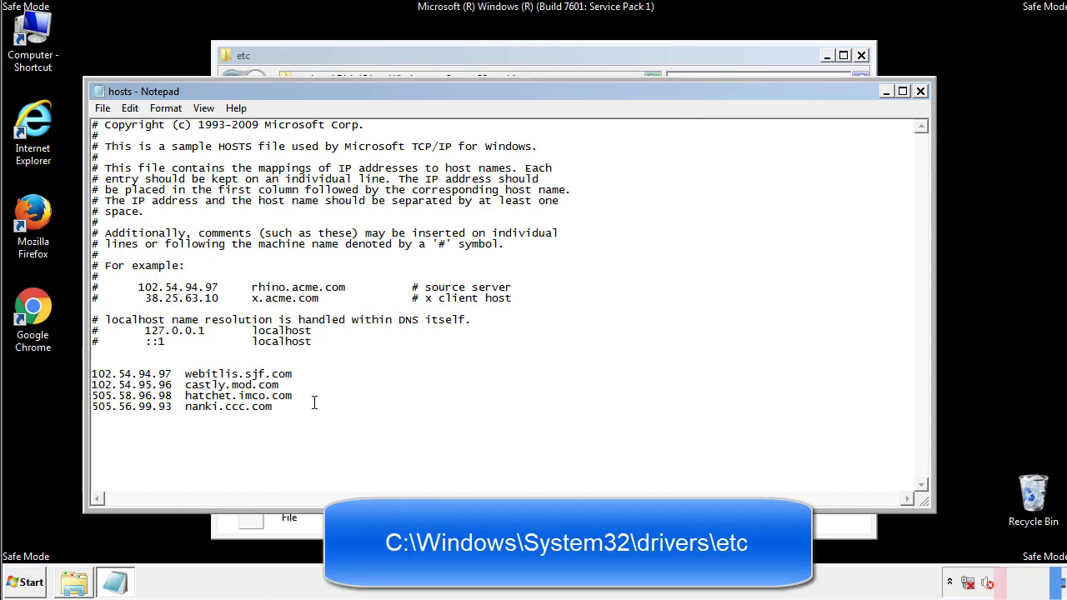
- Delete the four host entries below the localhost lines, save the hosts file, and close Notepad and the etc folder
drag(298, 409, 91, 373)
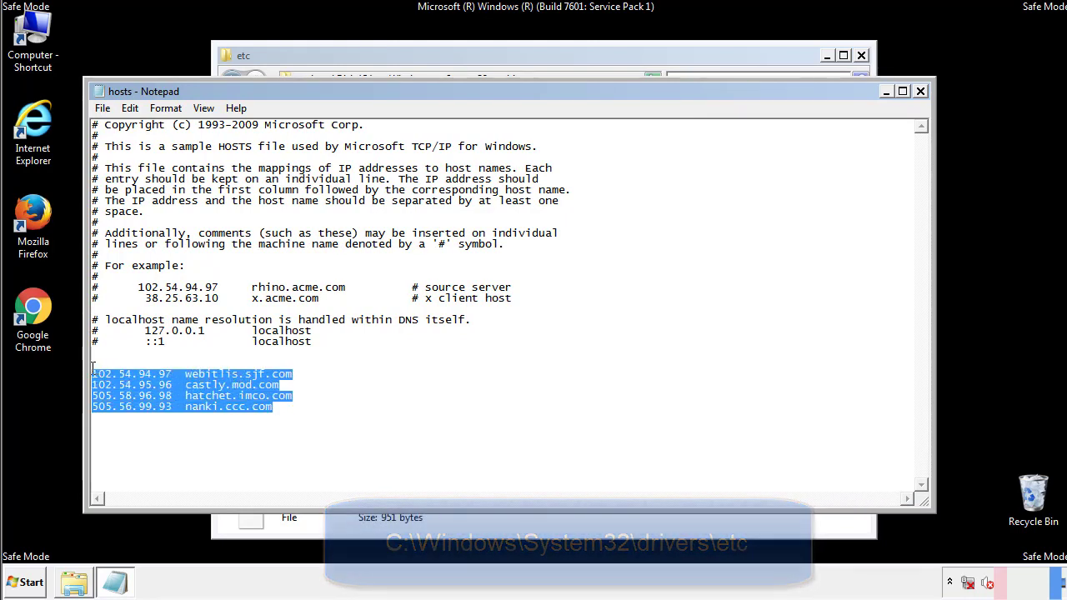
key(Delete)
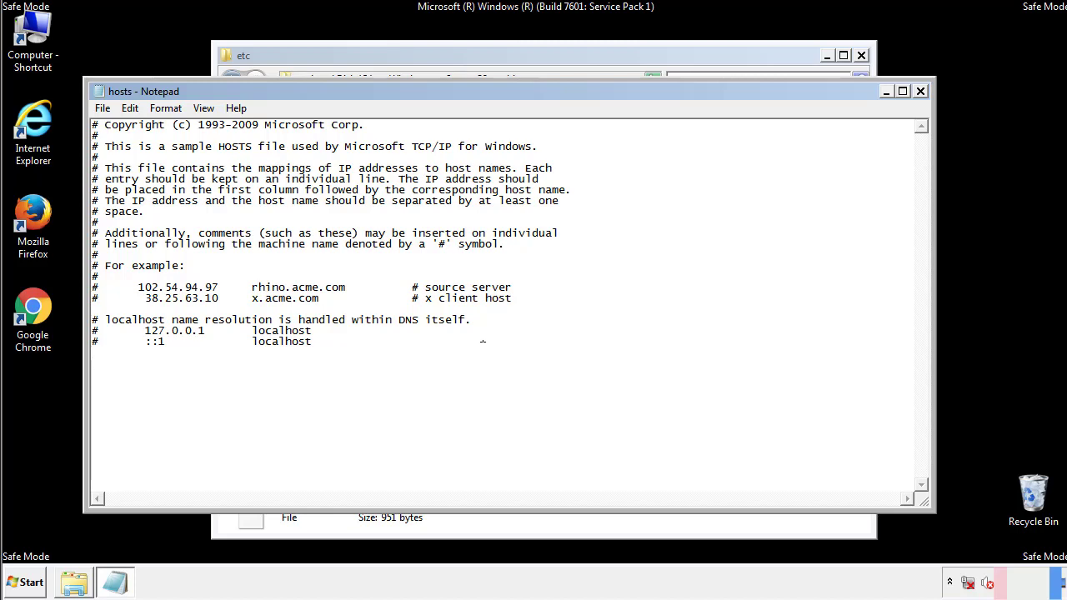
click(921, 92)
click(462, 300)
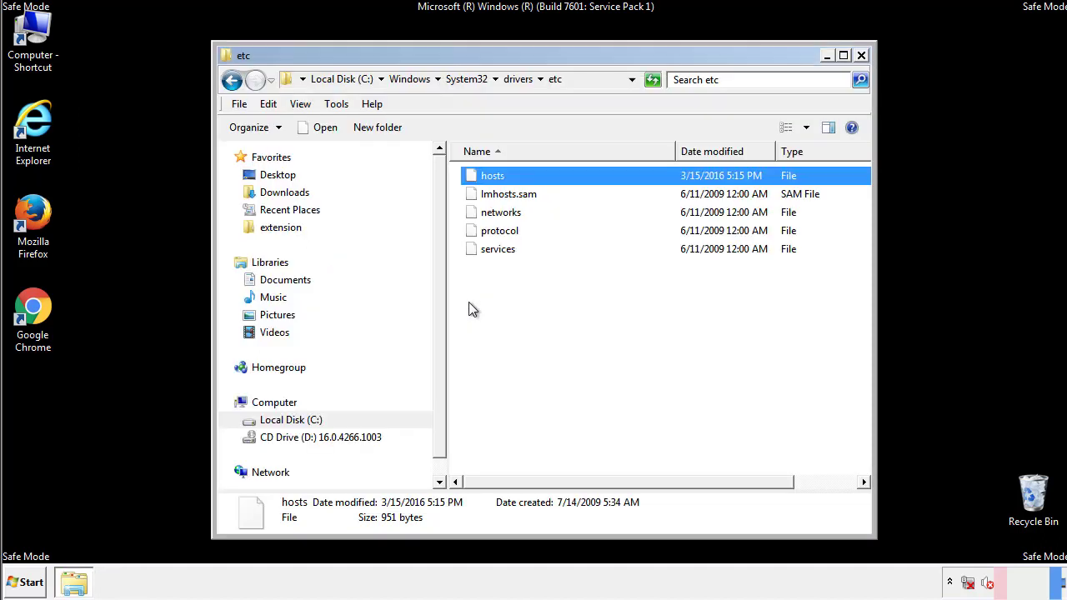
click(468, 308)
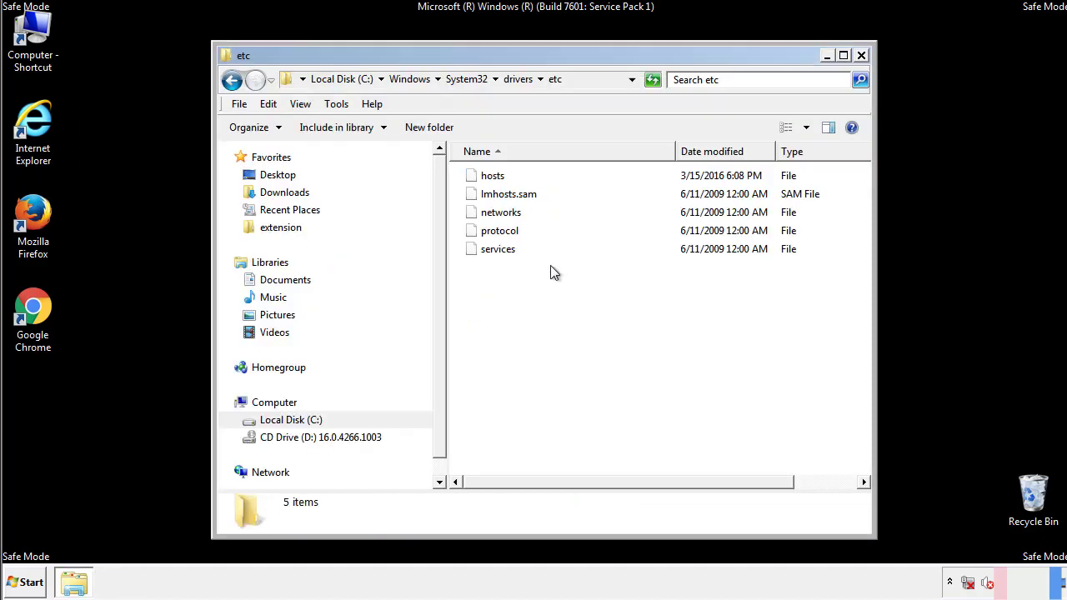
click(862, 56)
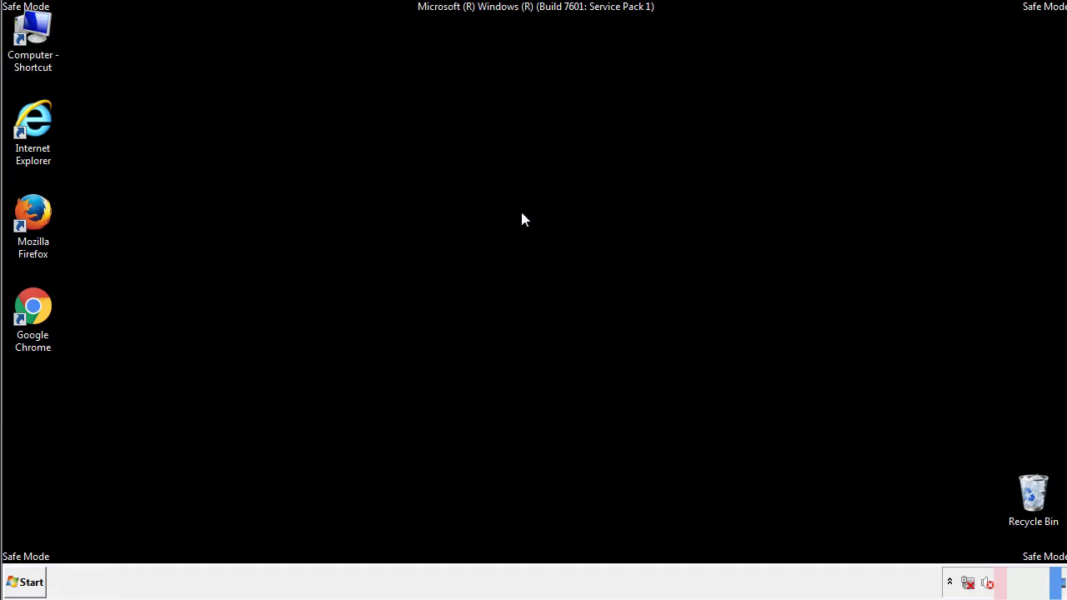
- Open the current user's Startup programs folder
click(25, 582)
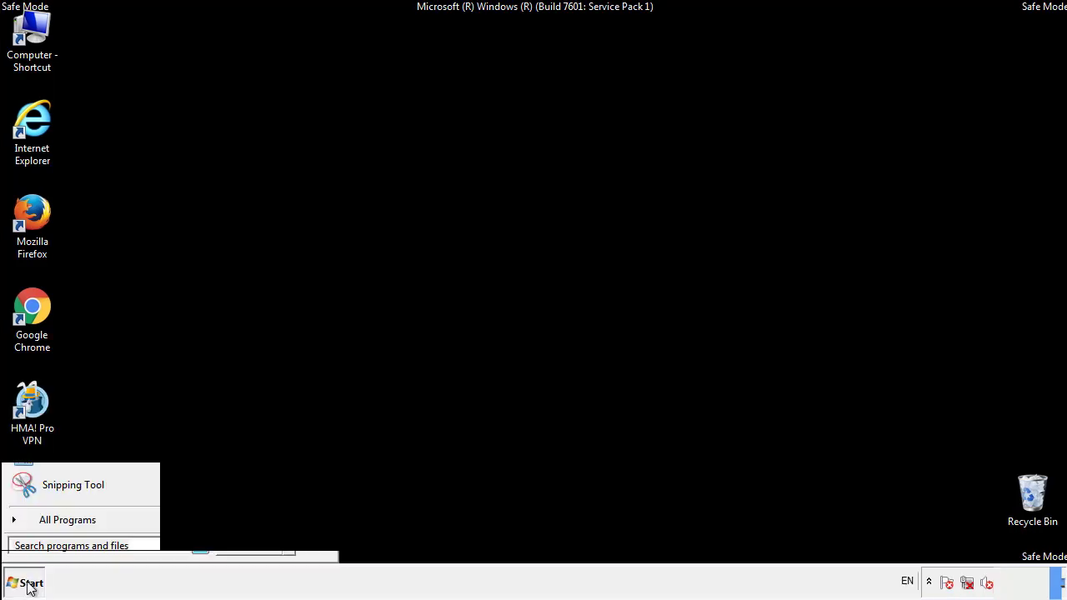
click(47, 526)
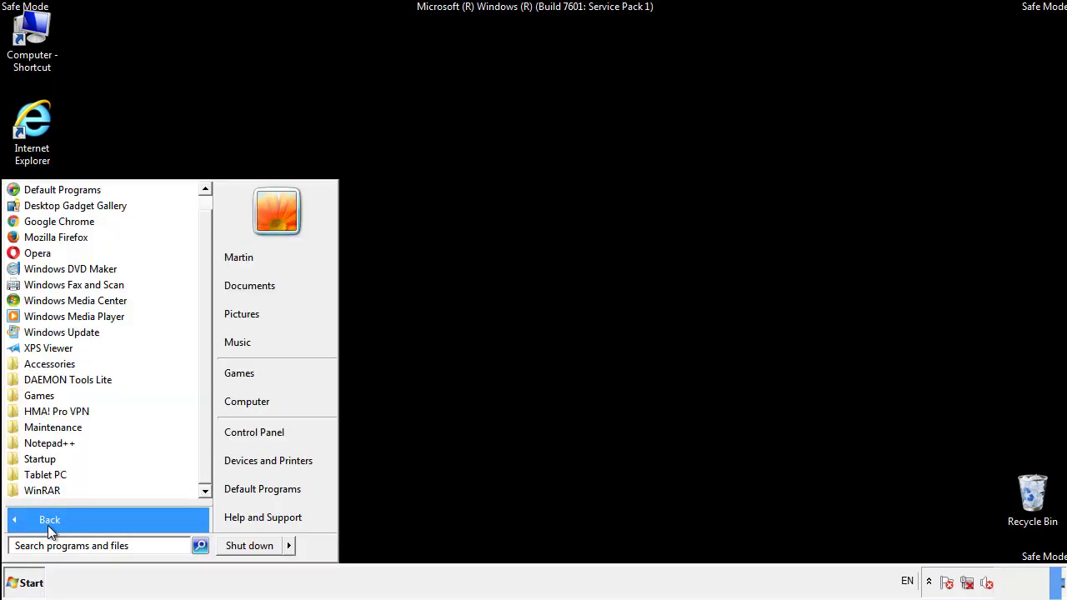
right_click(43, 464)
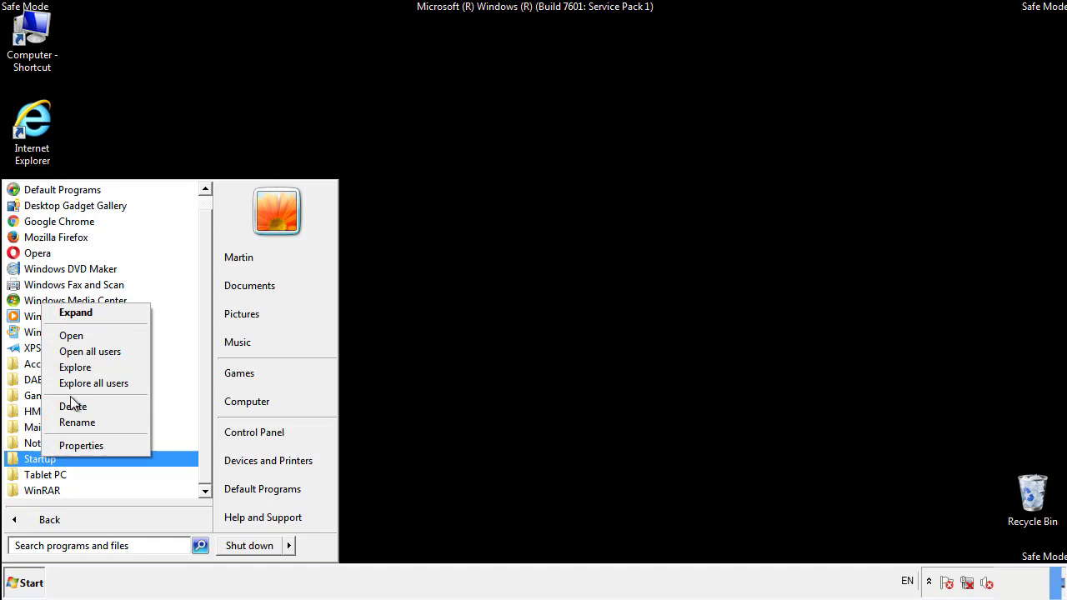
click(82, 336)
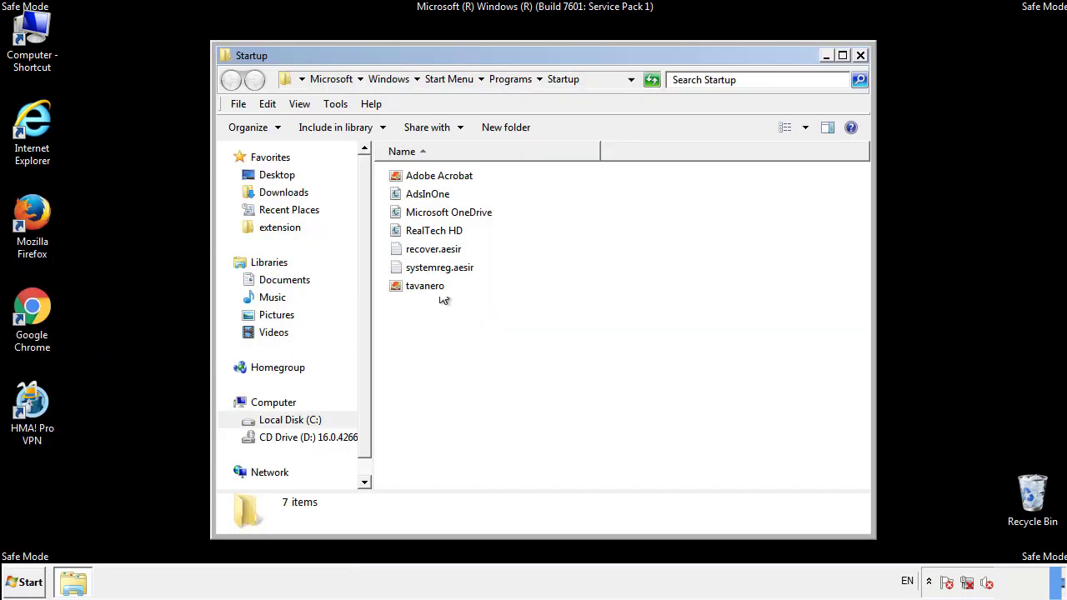
- Delete AdsInOne, recover.aesir, systemreg.aesir and tavanero from the Startup folder, and close the folder window
click(436, 196)
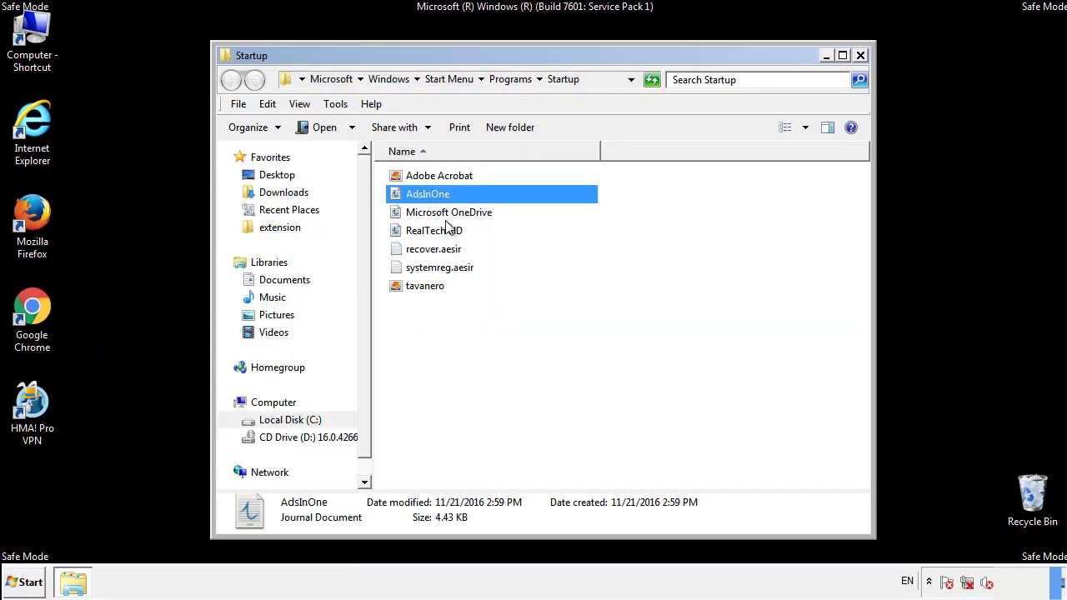
ctrl+click(442, 249)
ctrl+click(442, 268)
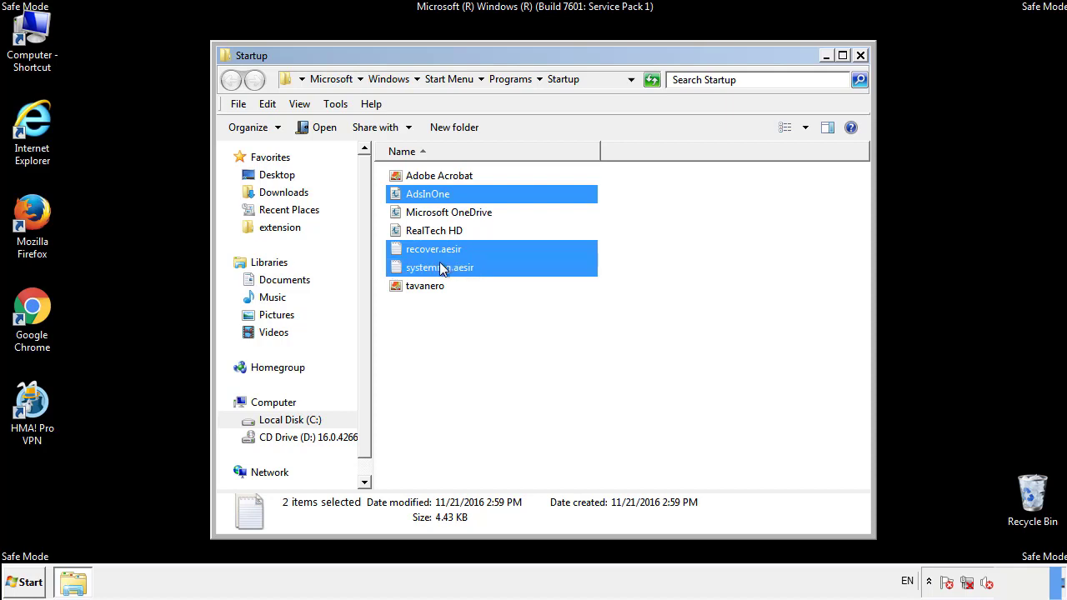
ctrl+click(426, 285)
right_click(422, 287)
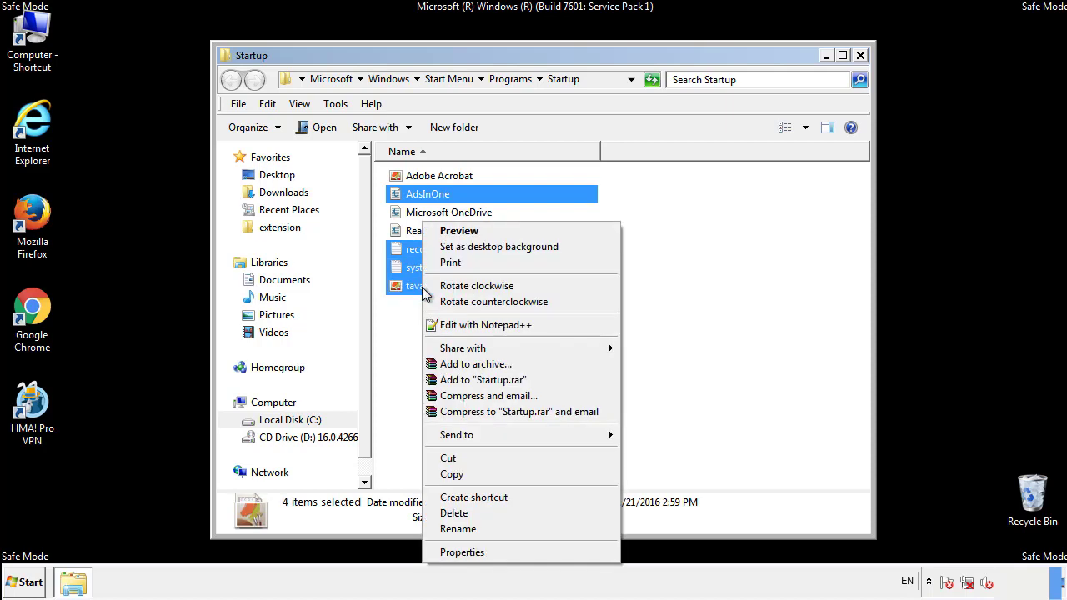
click(450, 513)
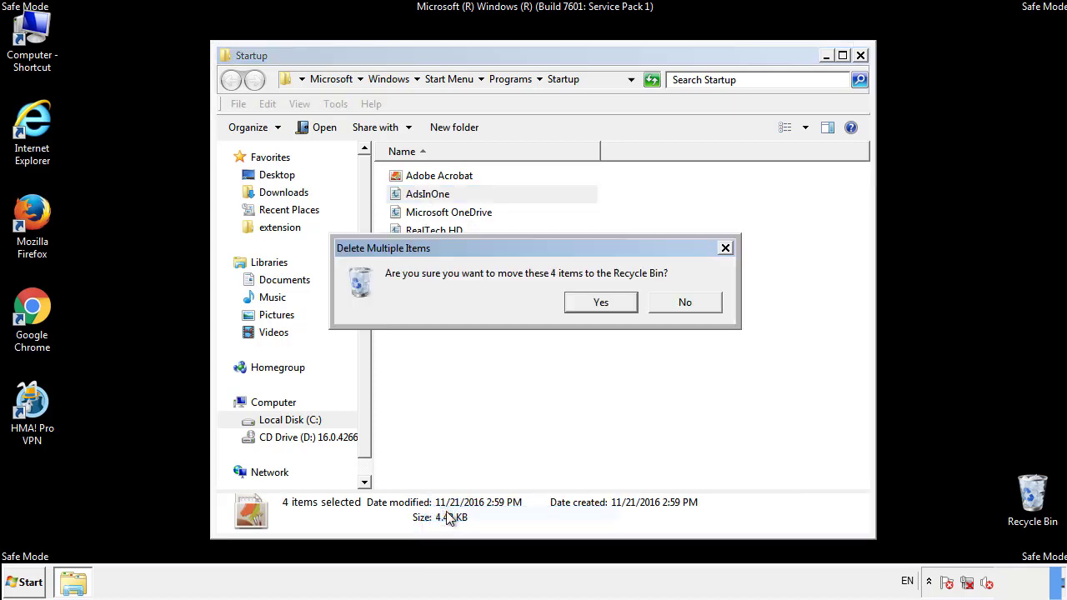
click(589, 303)
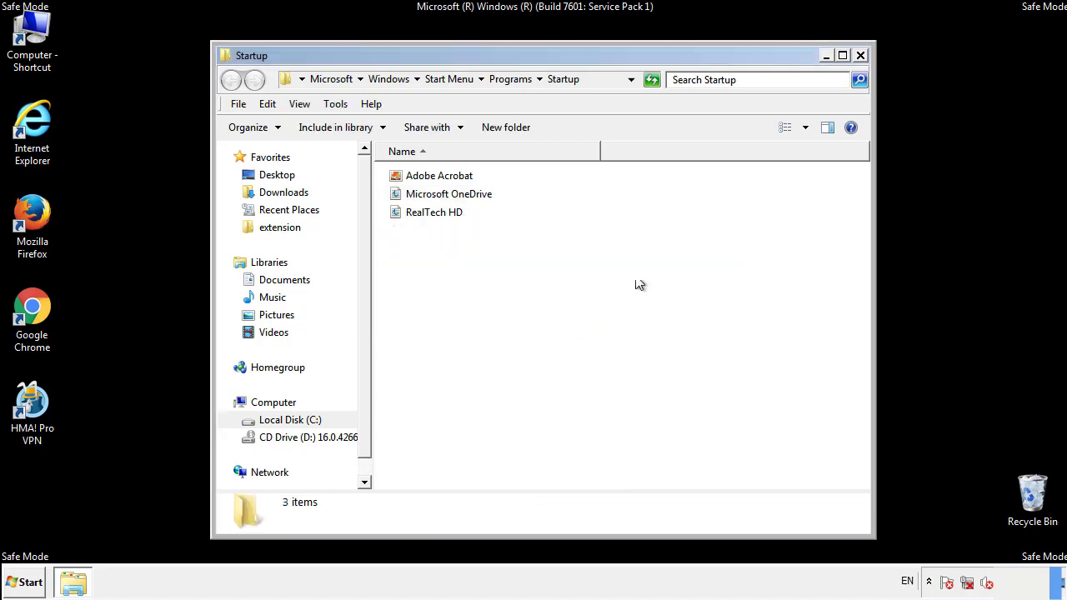
click(860, 56)
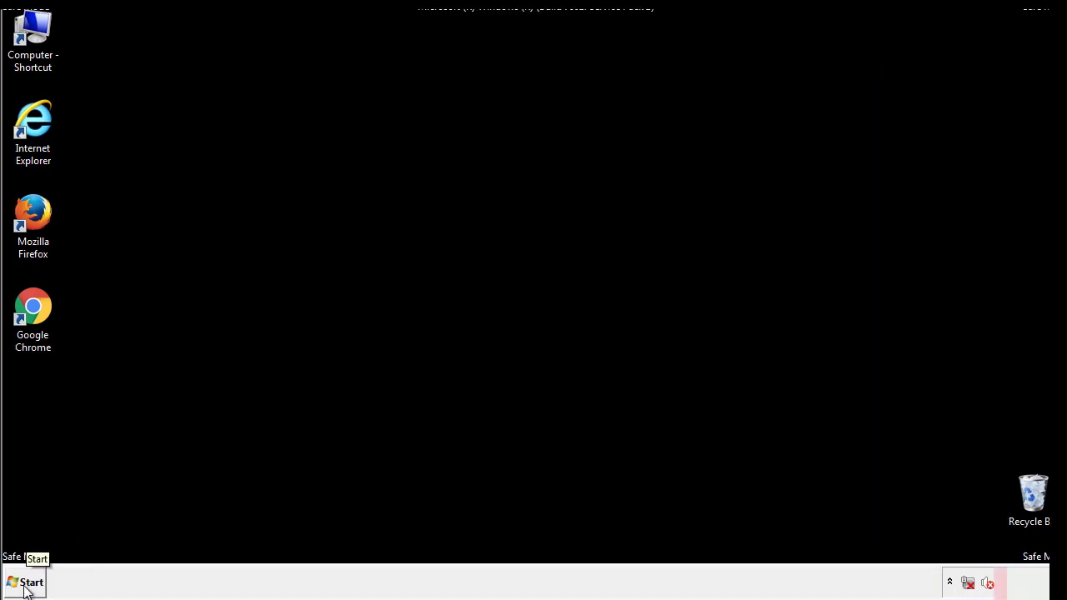
- Launch the Registry Editor with the regedit command
click(25, 584)
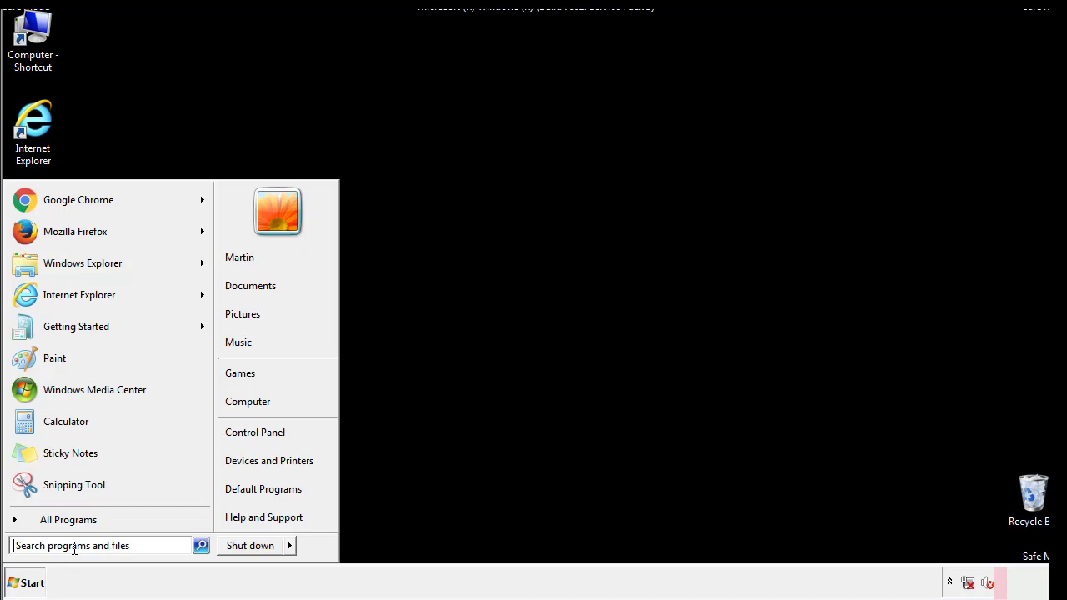
text(reged)
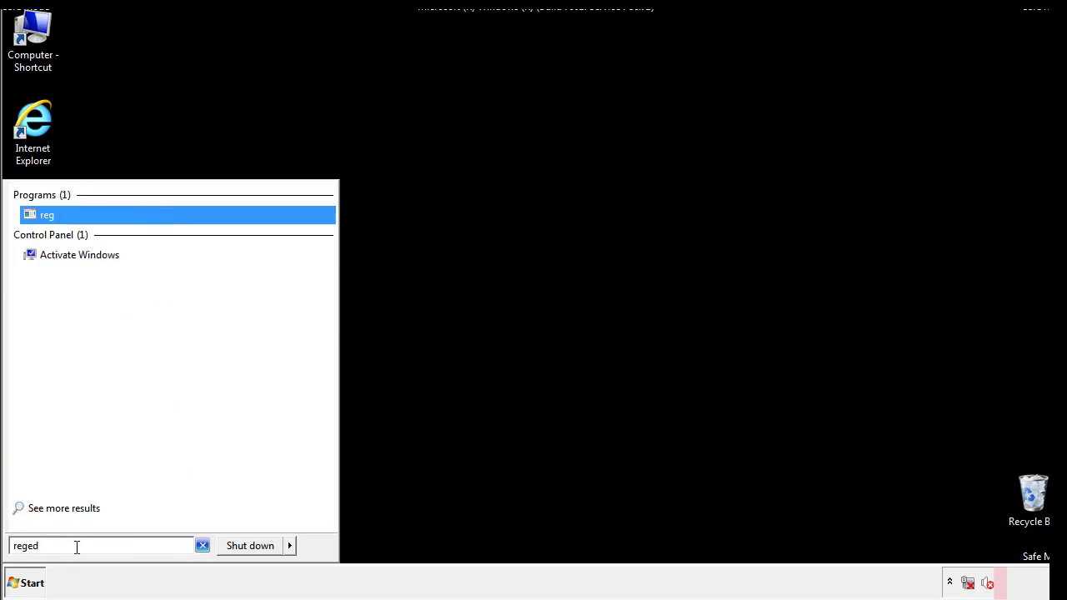
text(it)
key(Return)
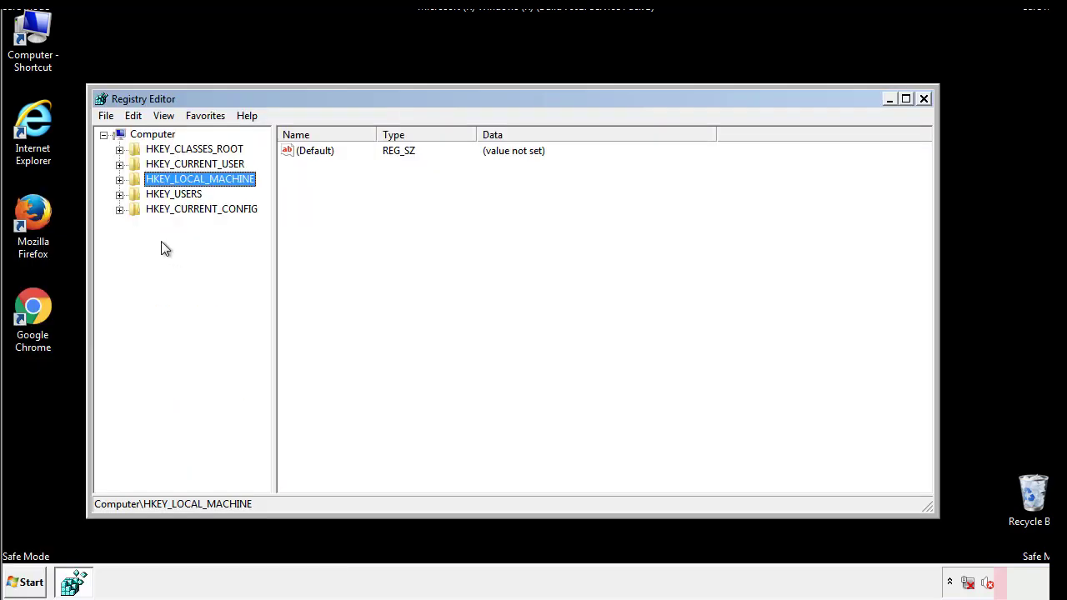
- Open the registry key HKEY_LOCAL_MACHINE\SOFTWARE\Microsoft\Windows\CurrentVersion\Run
click(119, 180)
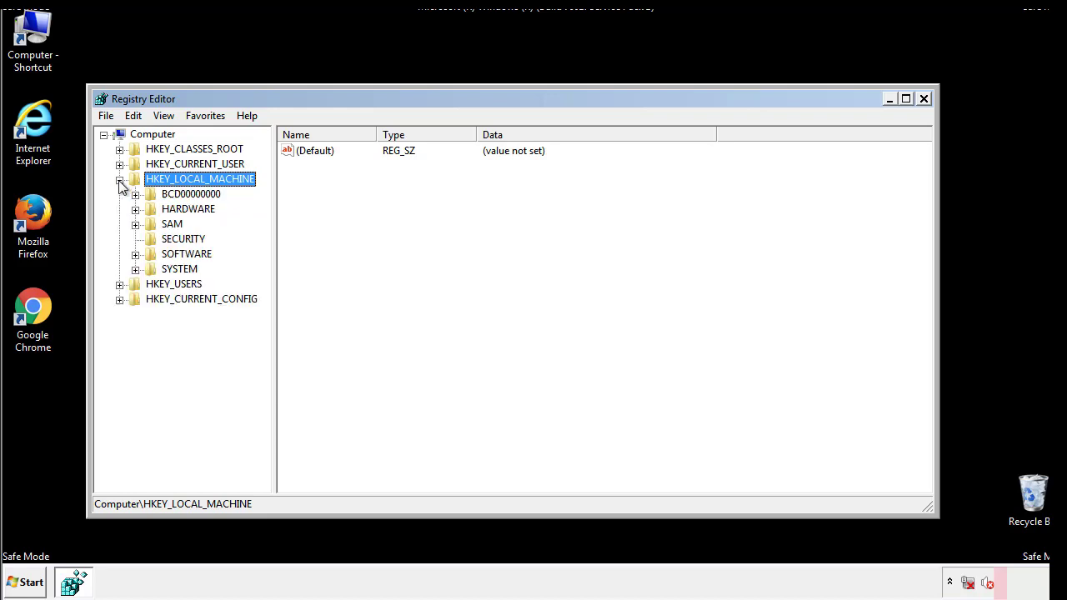
click(135, 255)
scroll(262, 246, down, 1)
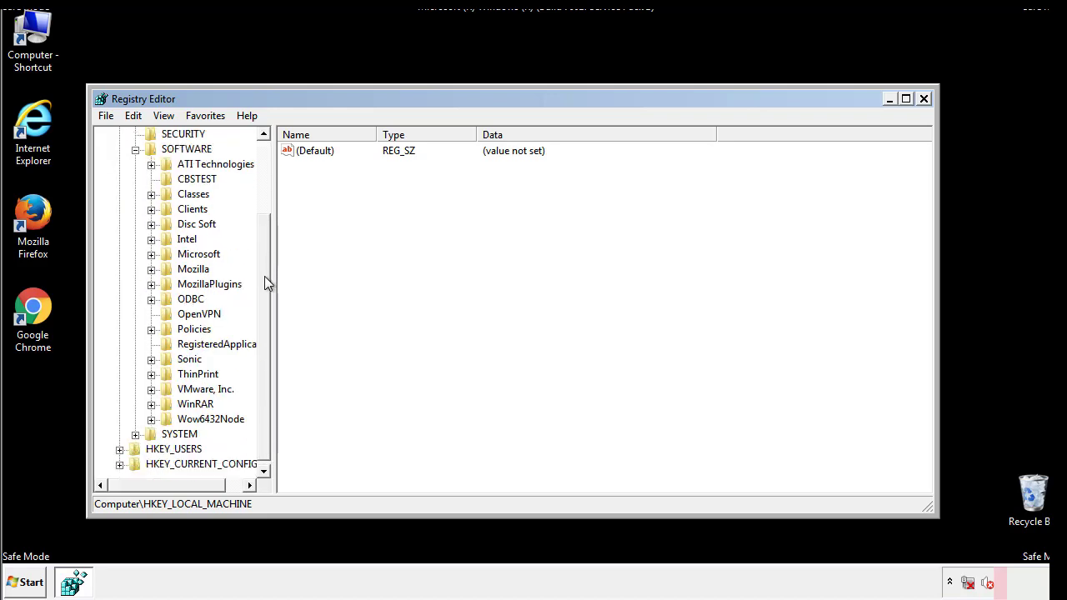
click(151, 255)
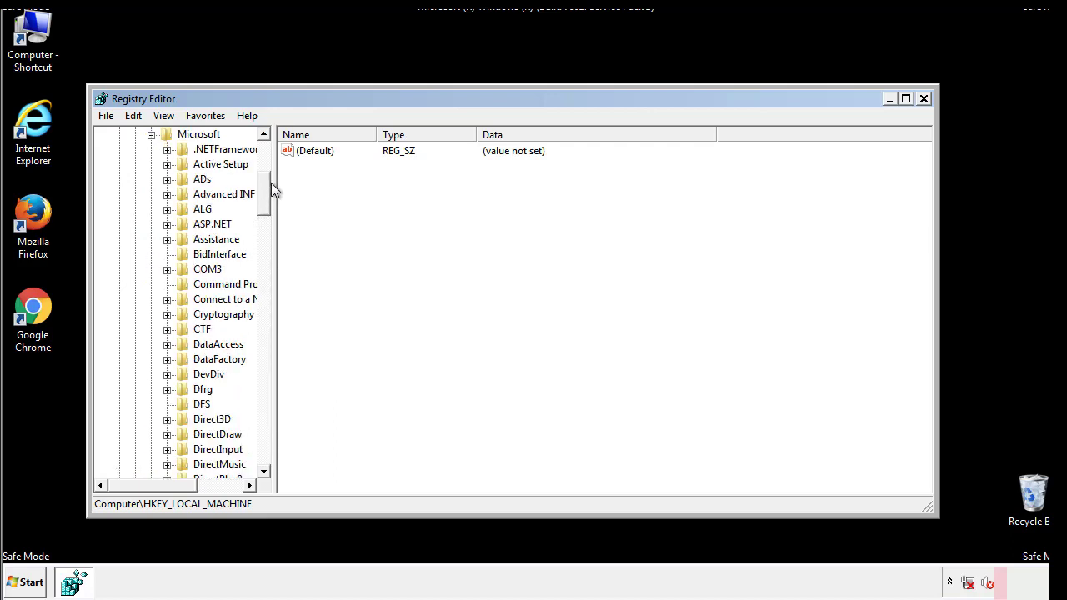
drag(263, 205, 262, 429)
click(167, 255)
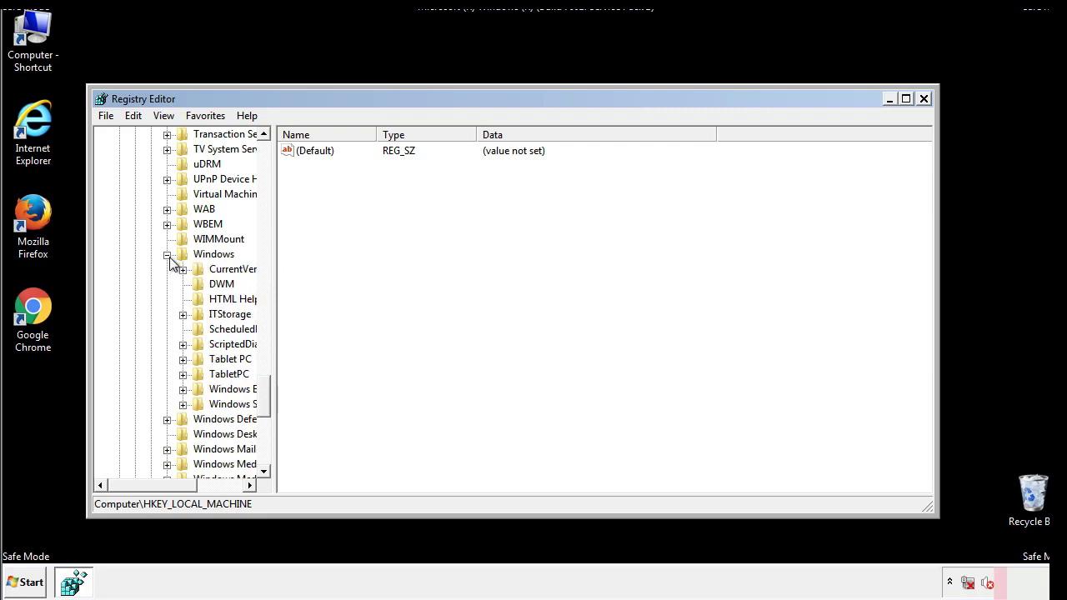
drag(146, 488, 170, 489)
click(141, 269)
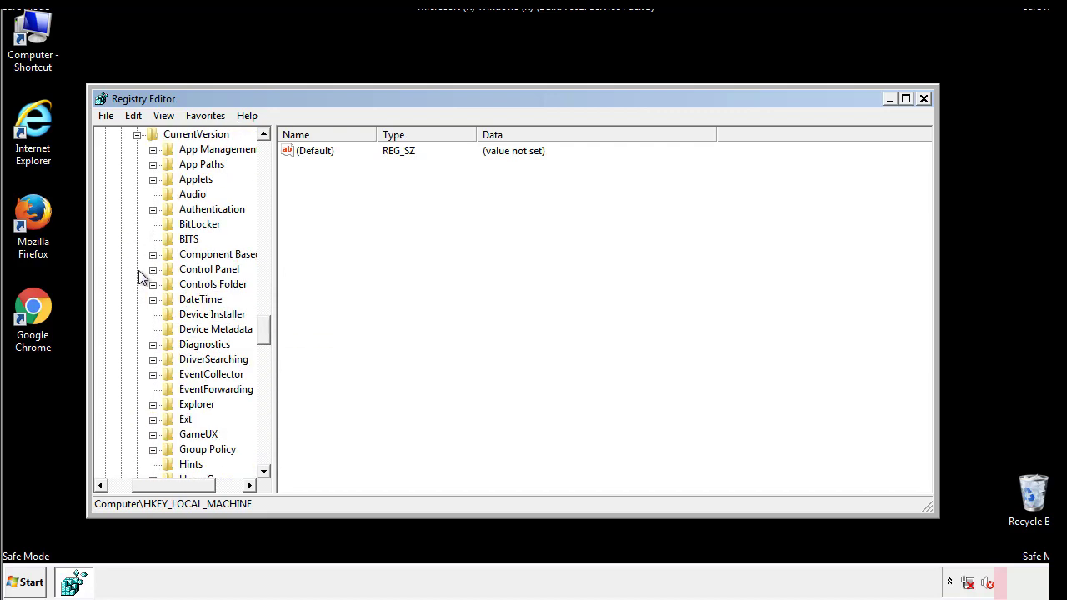
drag(271, 329, 265, 386)
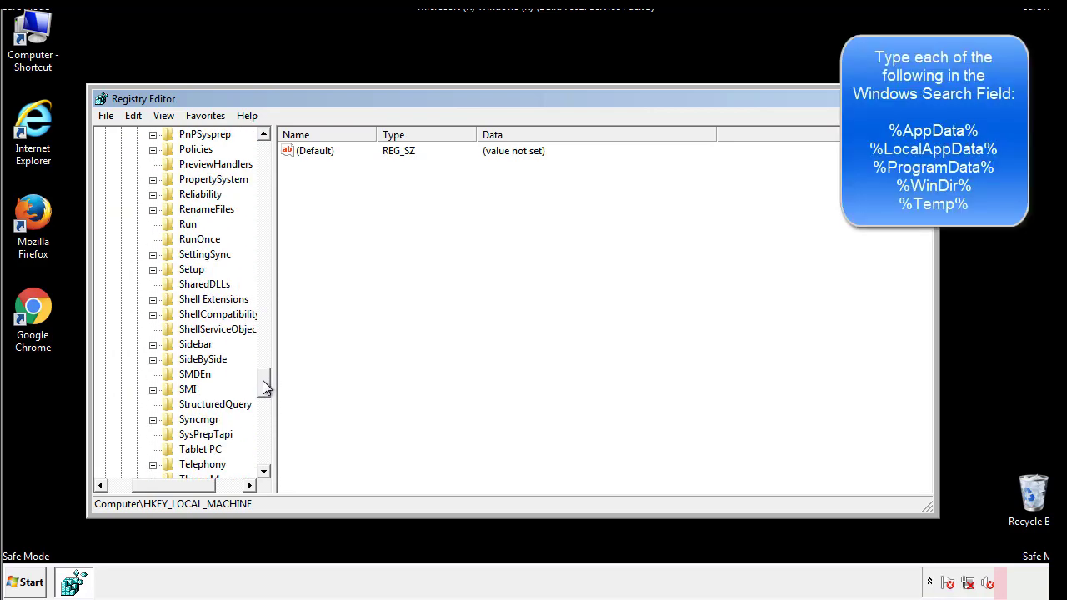
click(175, 225)
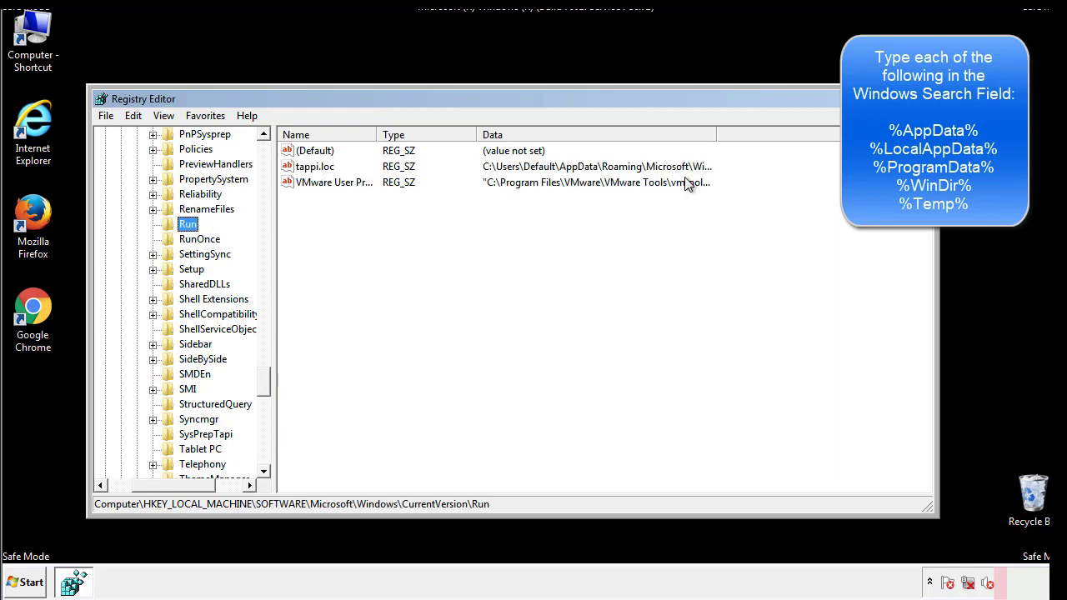
- Permanently delete the tappi.loc value from the HKEY_LOCAL_MACHINE Run key
click(316, 171)
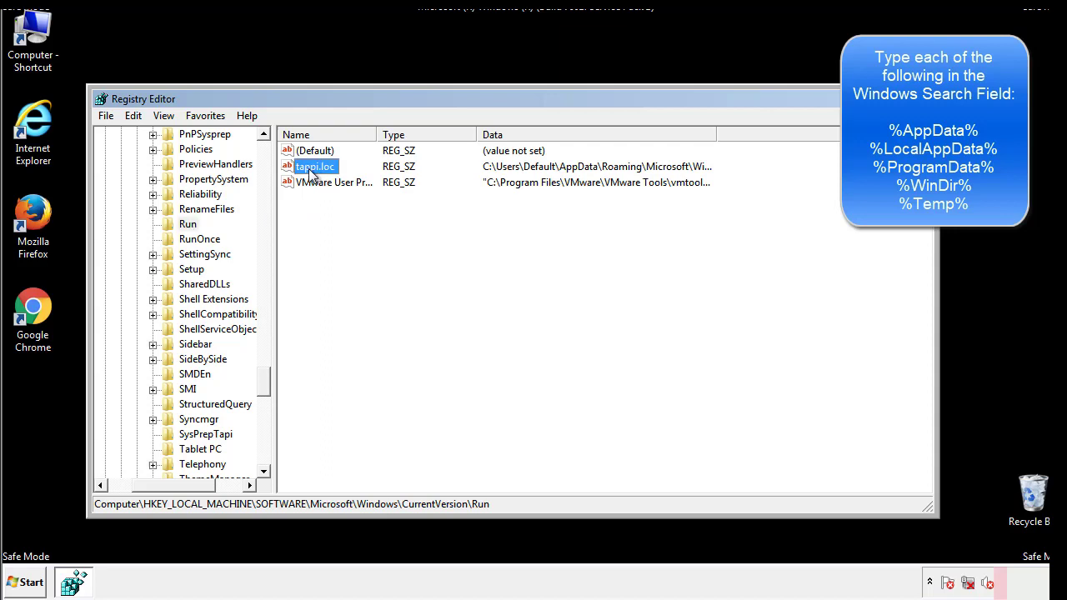
right_click(309, 169)
click(334, 217)
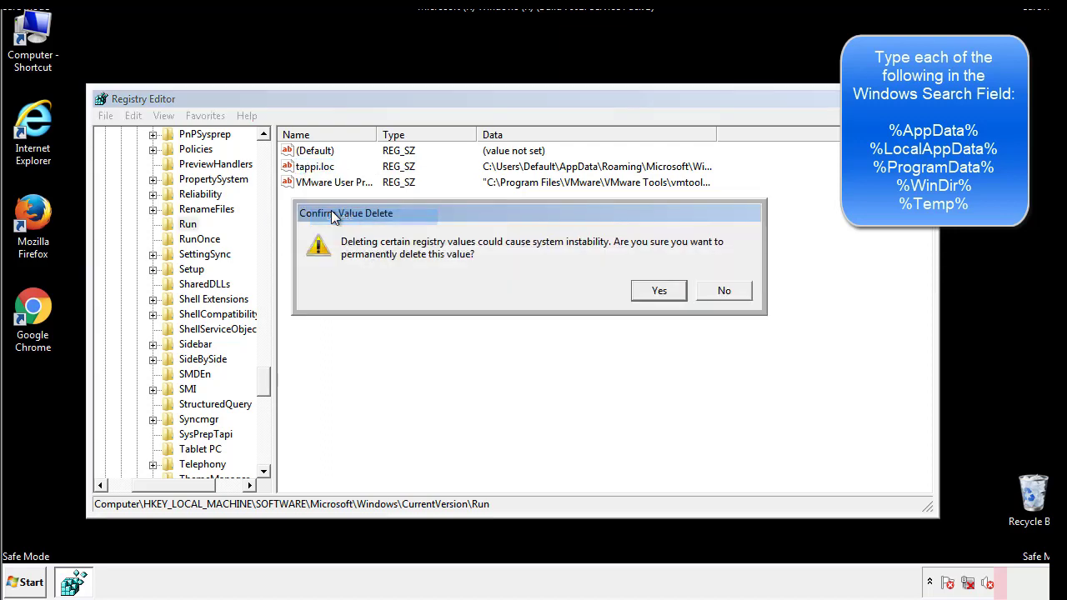
click(651, 296)
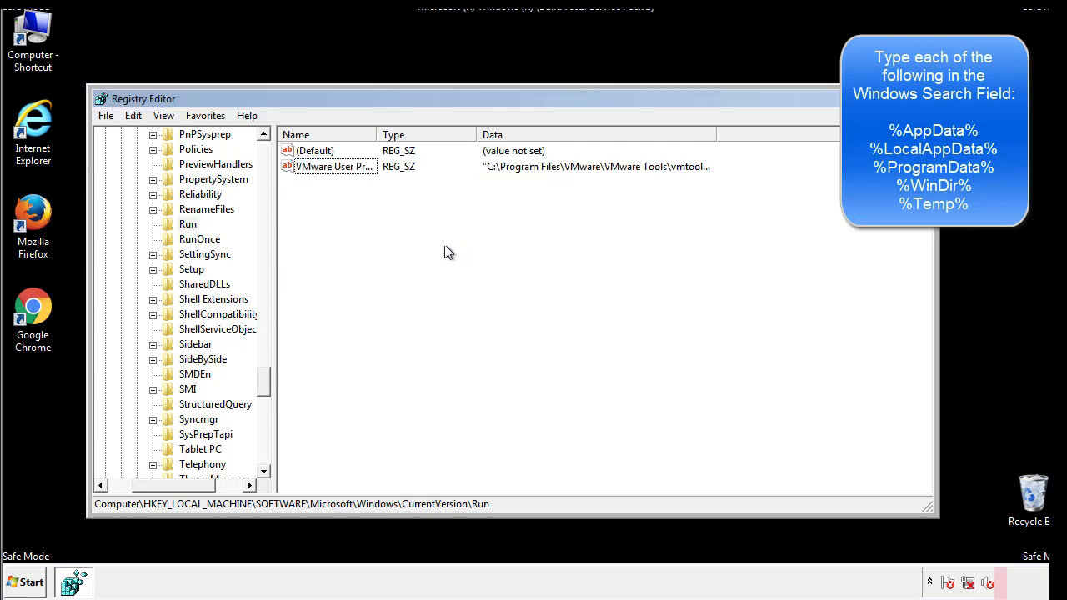
- Collapse the HKEY_LOCAL_MACHINE branch in the registry tree
drag(265, 383, 265, 457)
drag(206, 485, 104, 492)
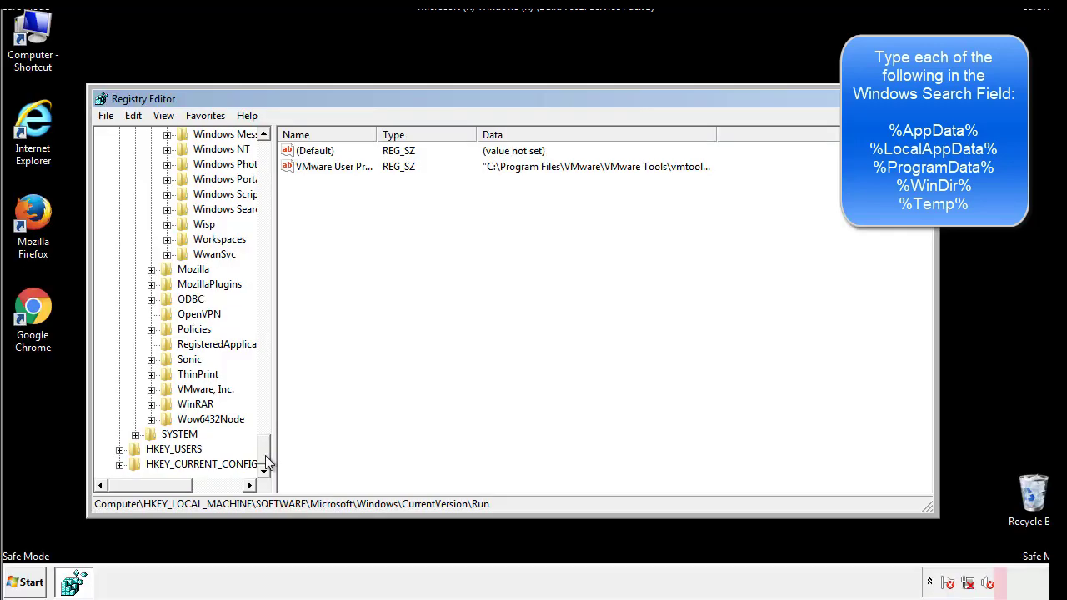
drag(266, 460, 272, 158)
click(119, 178)
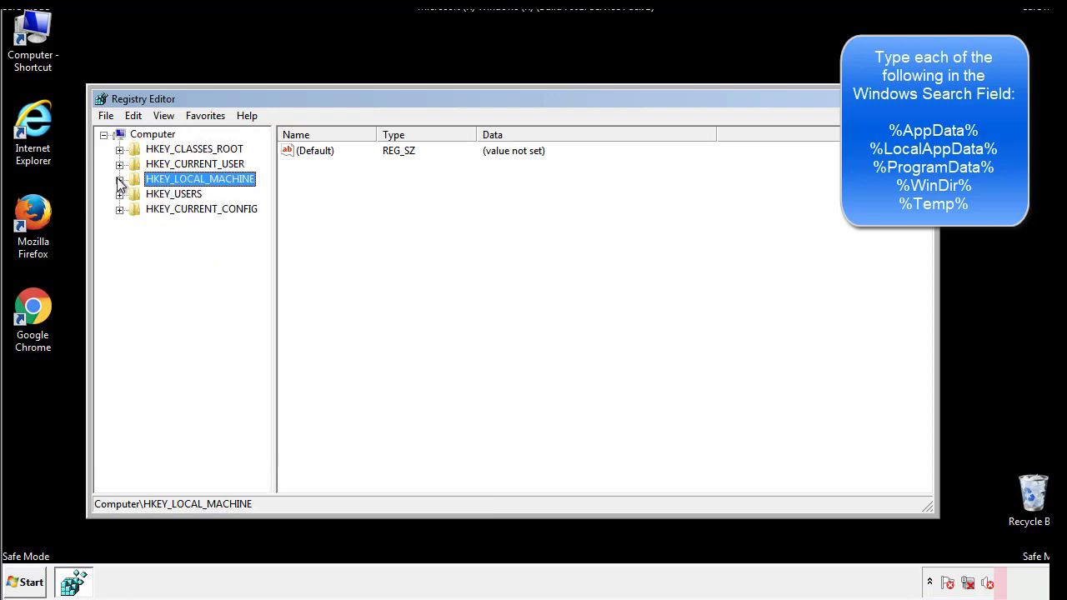
- Open the registry key HKEY_CURRENT_USER\Software\Microsoft\Windows\CurrentVersion\Run and check its values for suspicious entries
click(119, 164)
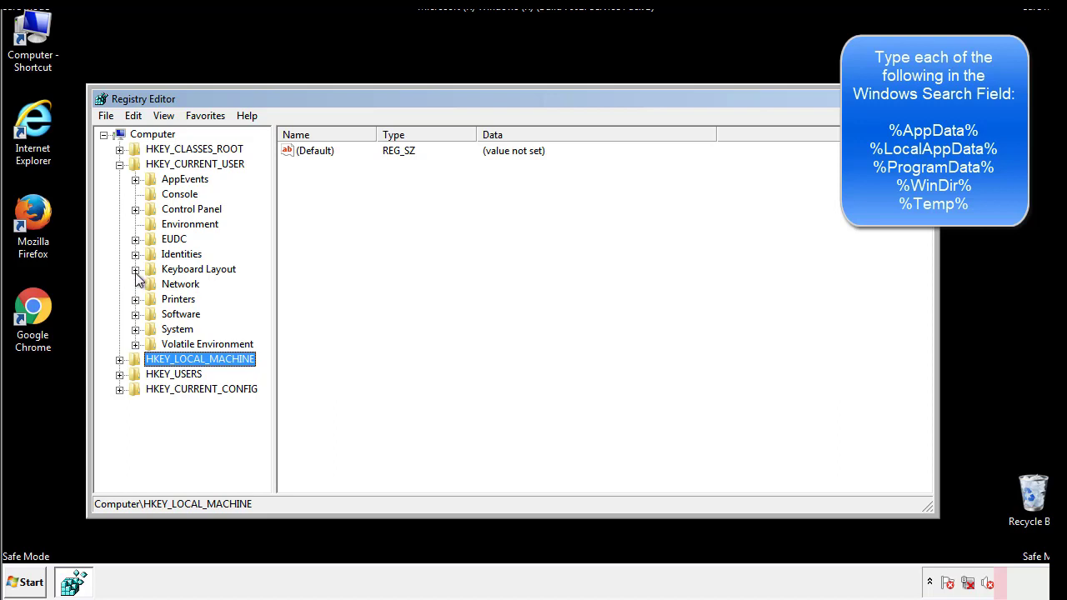
click(135, 315)
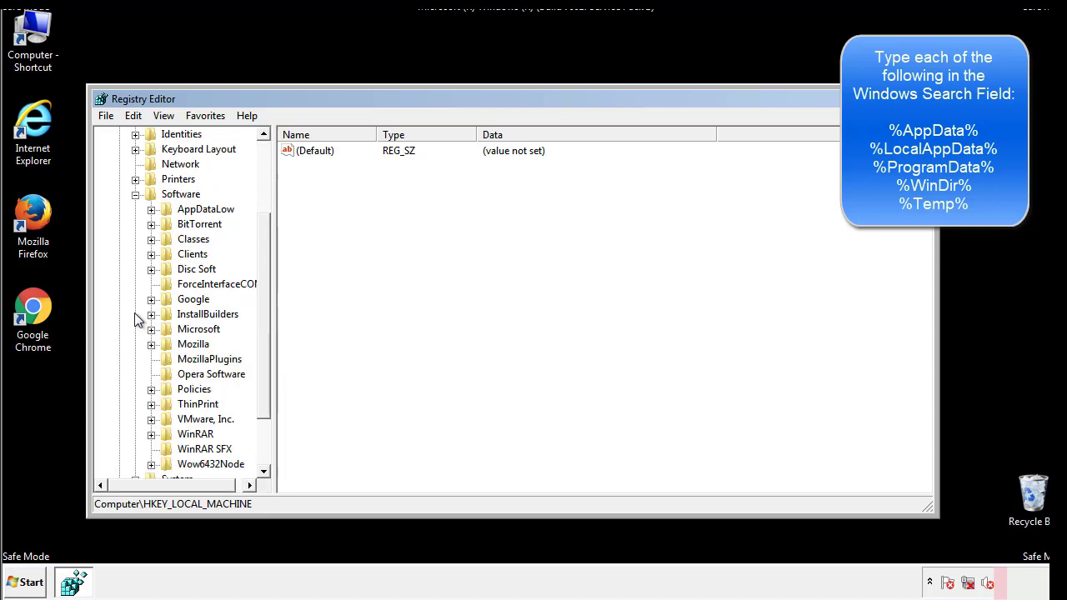
drag(262, 303, 262, 318)
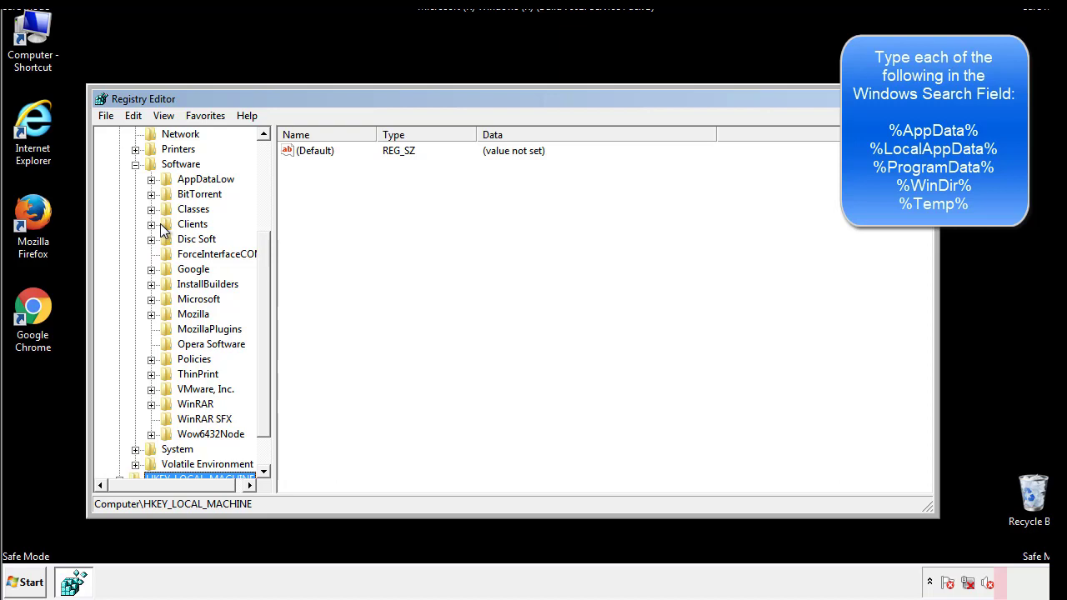
click(151, 299)
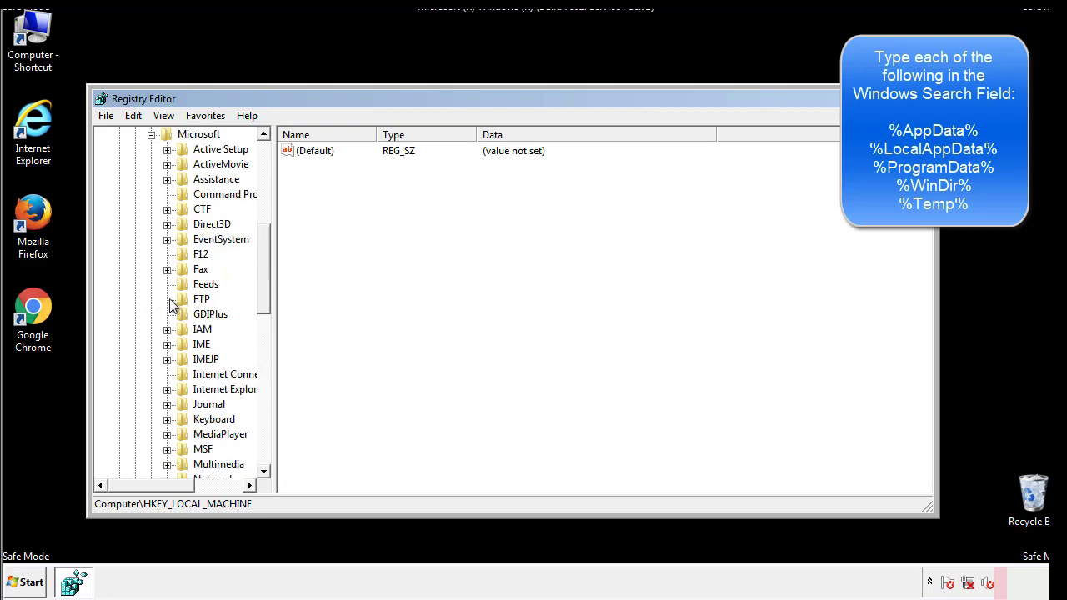
drag(262, 244, 264, 353)
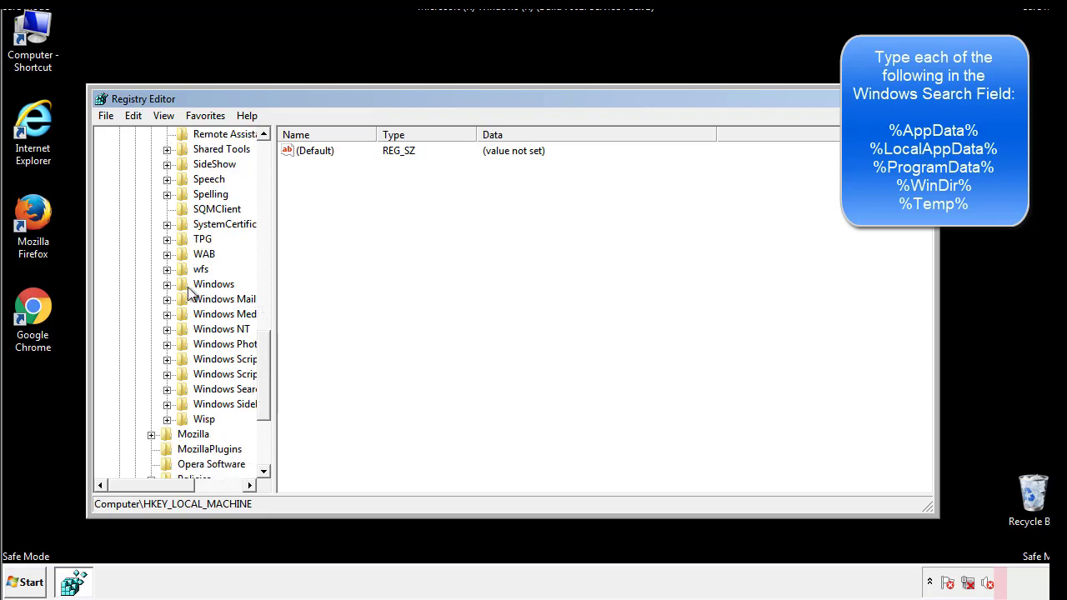
click(167, 285)
click(183, 300)
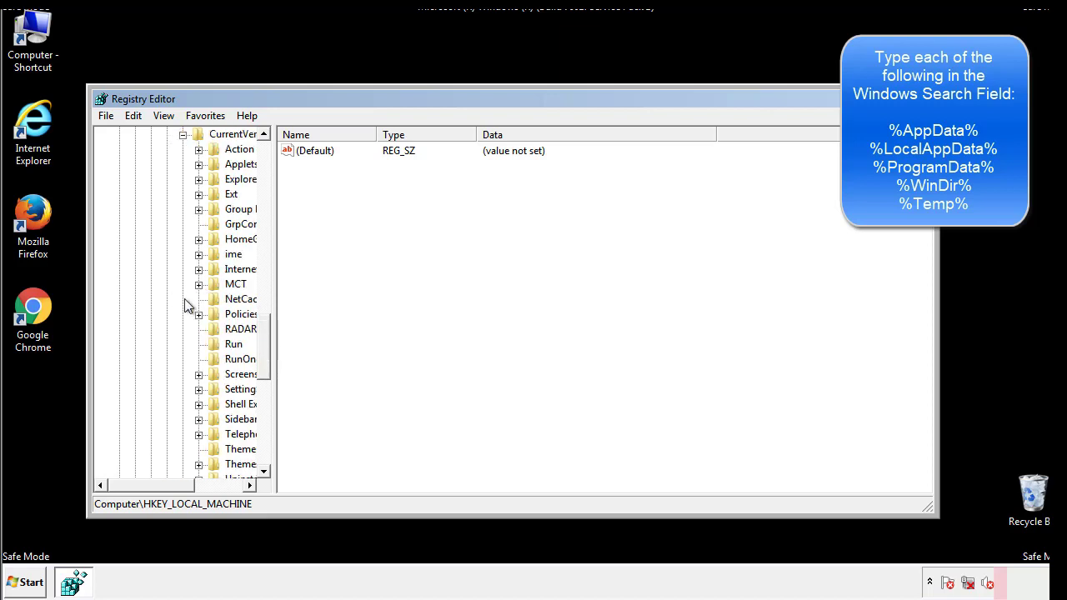
drag(162, 492, 188, 485)
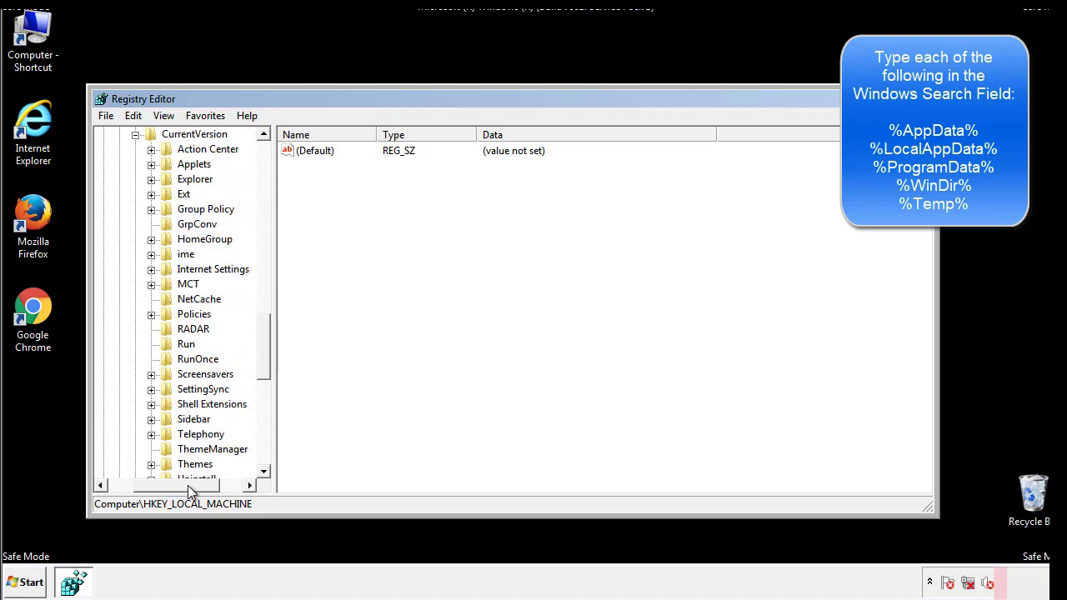
click(184, 343)
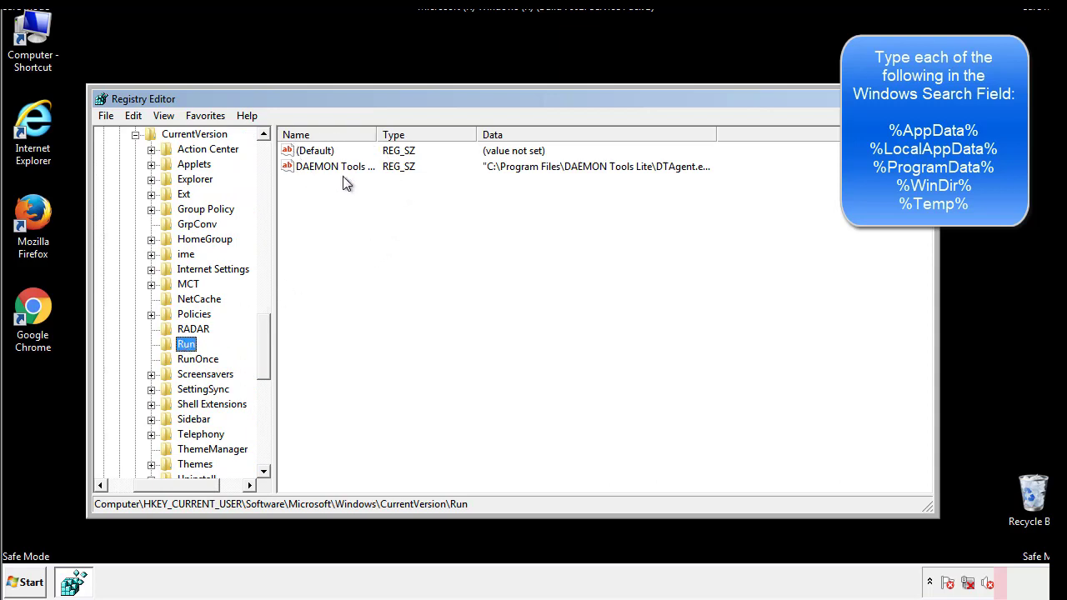
click(457, 197)
- Collapse the Windows key under HKEY_CURRENT_USER\Software\Microsoft in the registry tree
drag(177, 483, 156, 485)
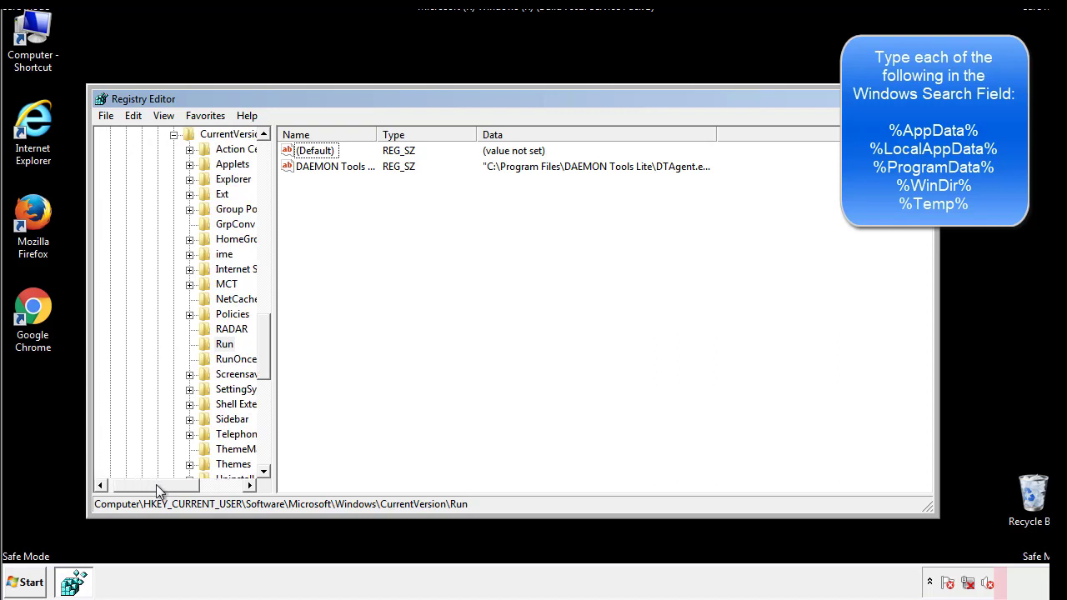
drag(264, 362, 263, 348)
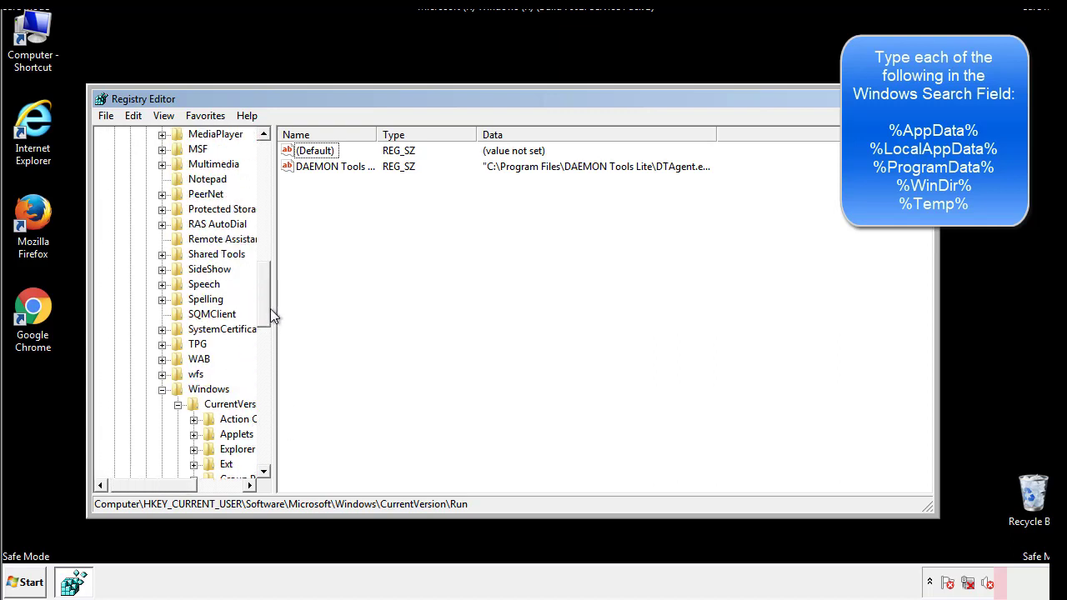
click(162, 390)
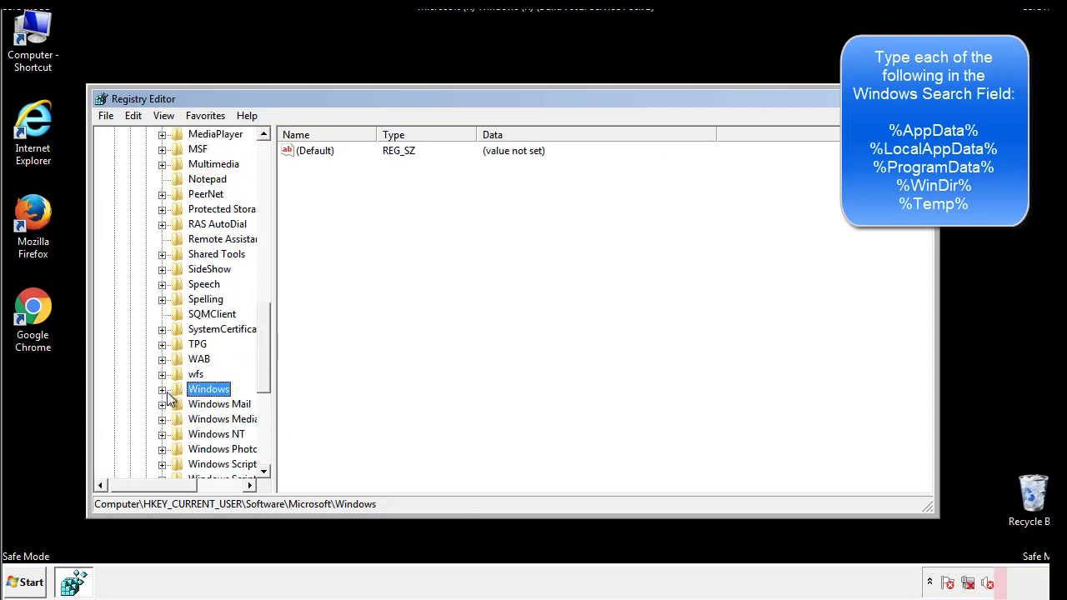
drag(268, 371, 269, 206)
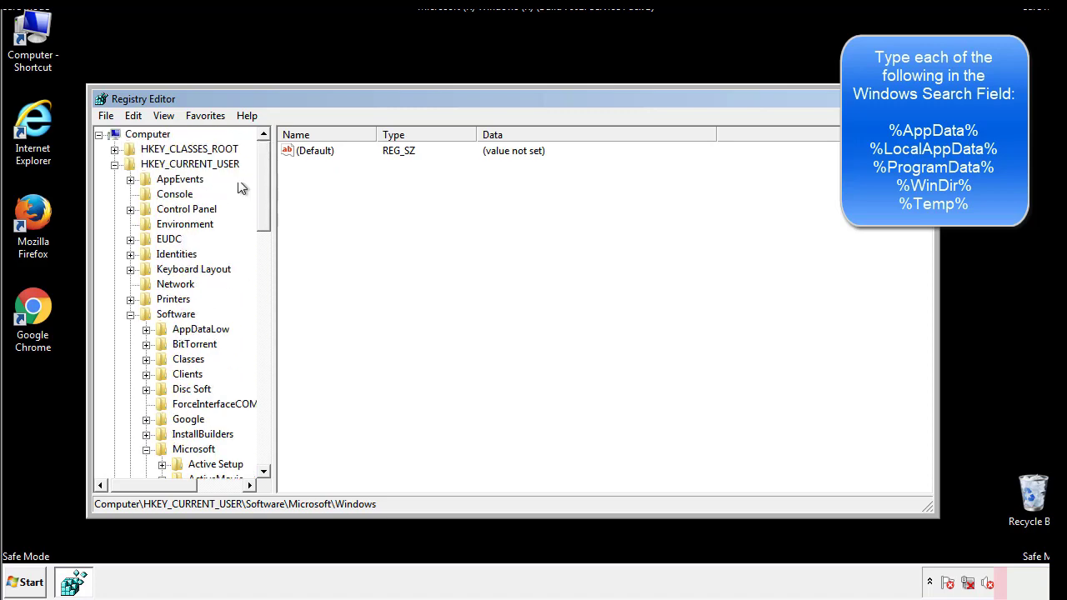
- Search the registry keys, values and data for %temp%
click(134, 115)
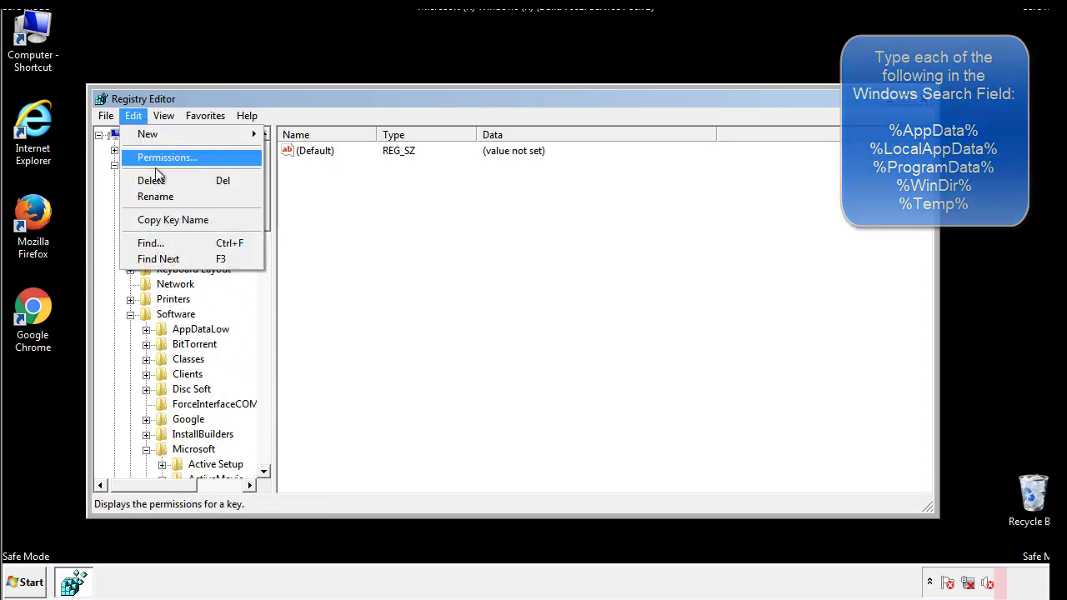
click(150, 243)
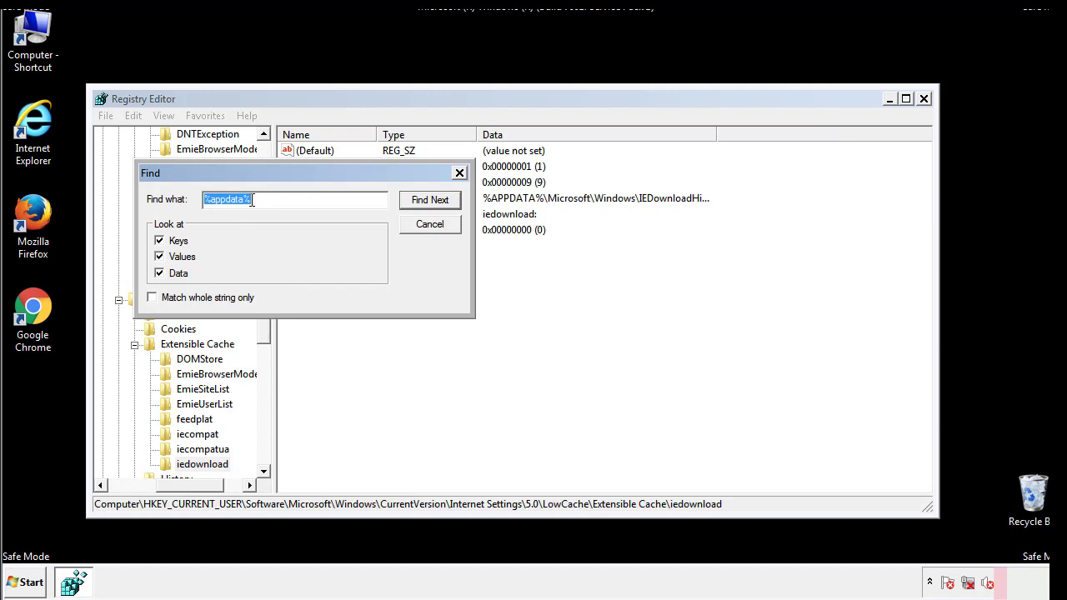
text(%temp%)
key(Return)
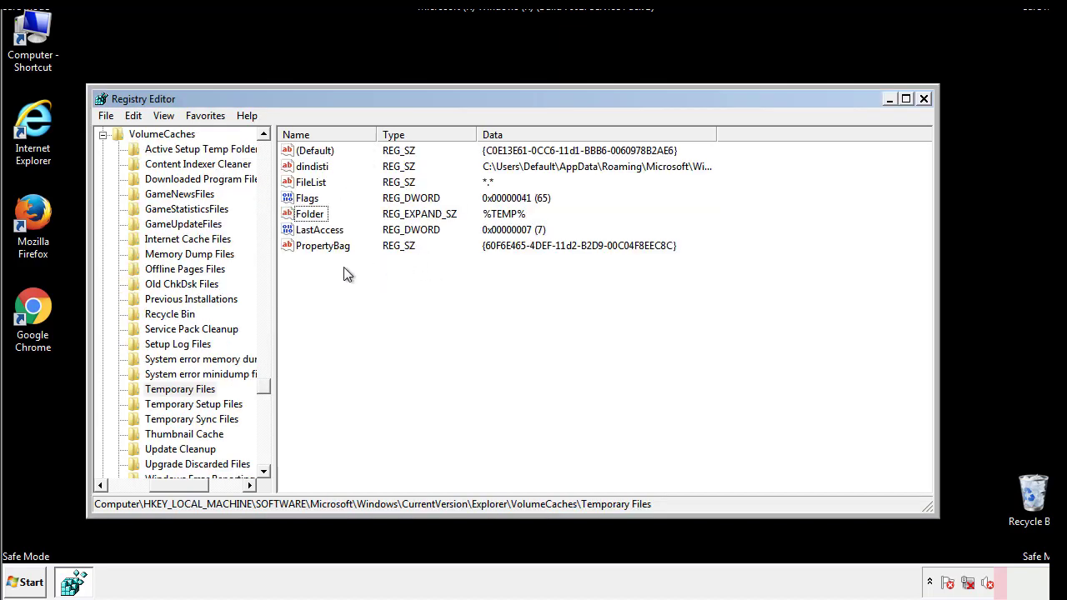
- Permanently delete all values in the VolumeCaches\Temporary Files key and close the Registry Editor
click(317, 245)
drag(316, 241, 301, 150)
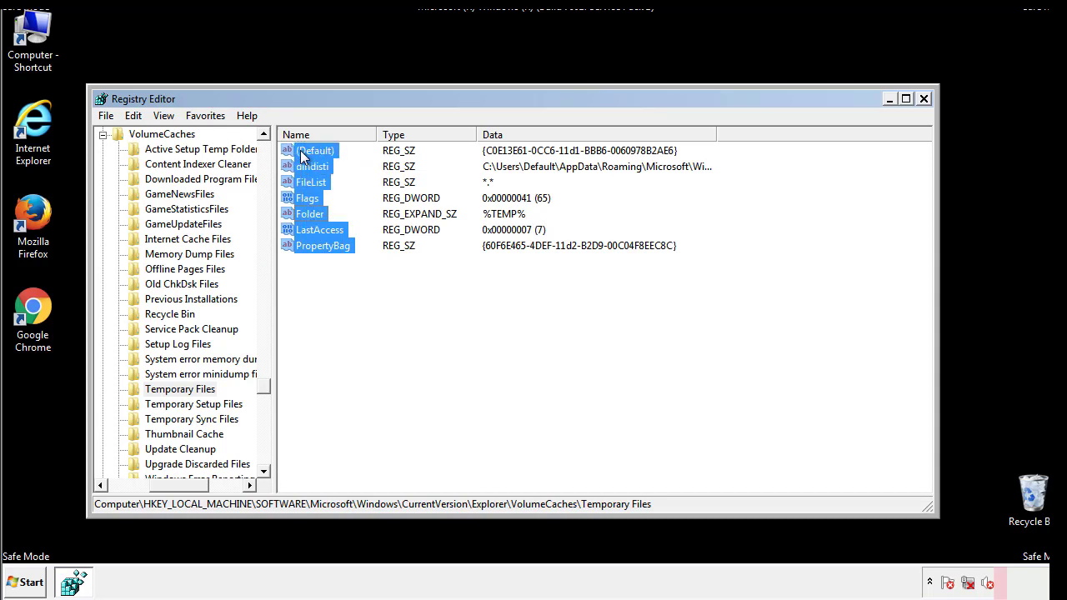
right_click(301, 150)
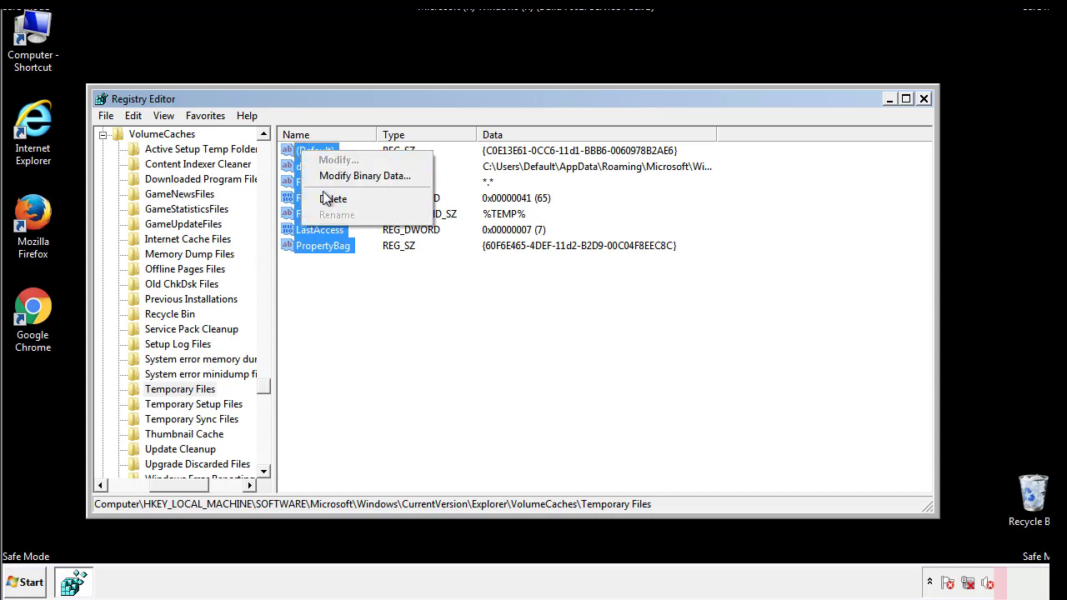
click(326, 197)
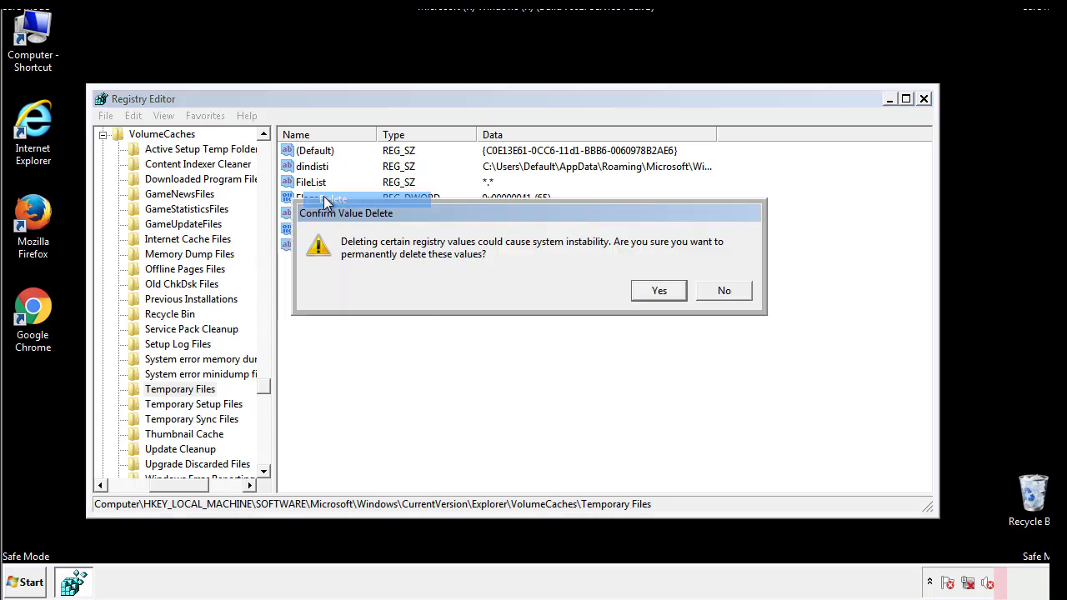
click(659, 291)
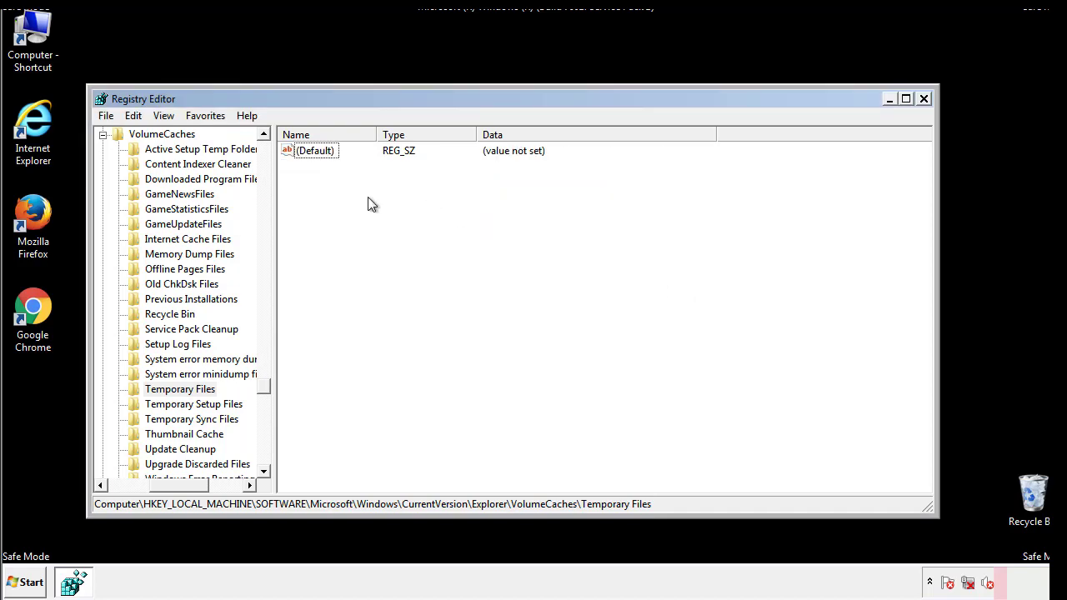
click(924, 99)
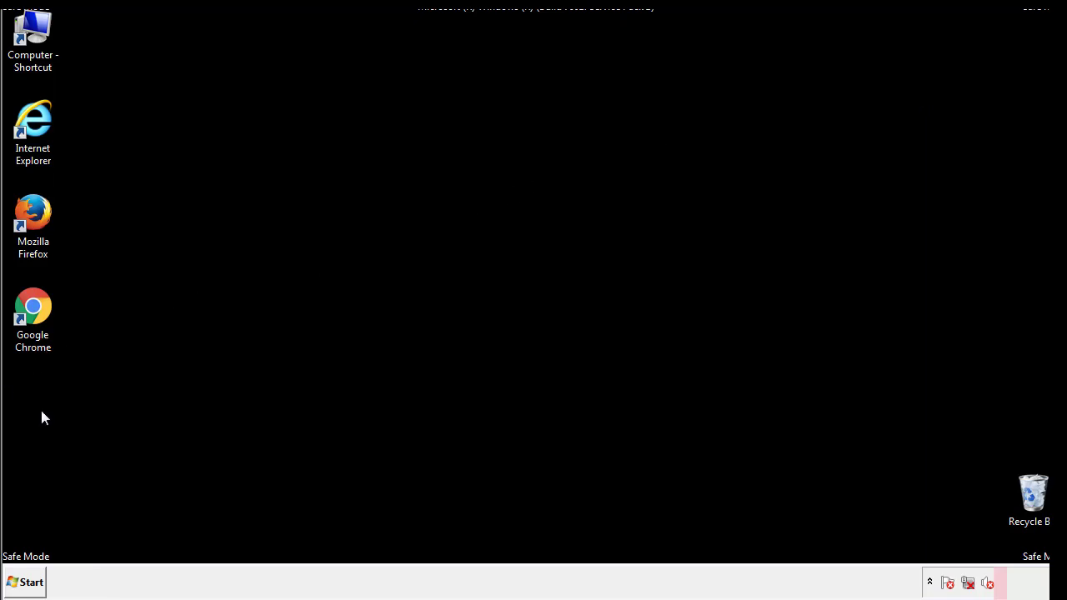
- Find msconfig through the Windows program search and launch the System Configuration utility
click(20, 585)
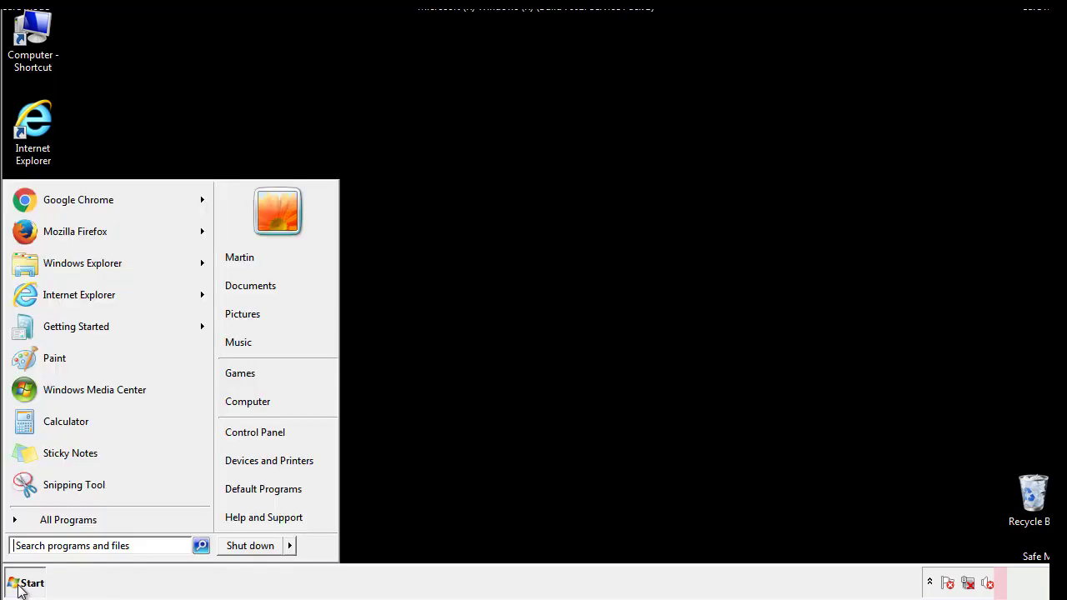
click(58, 545)
text(mscon)
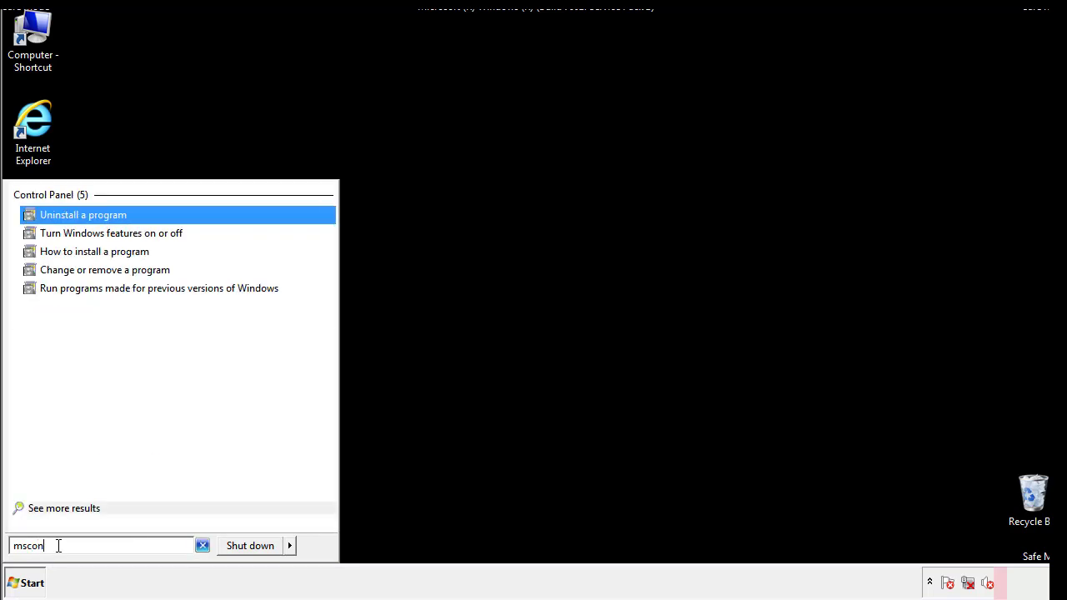
text(fig)
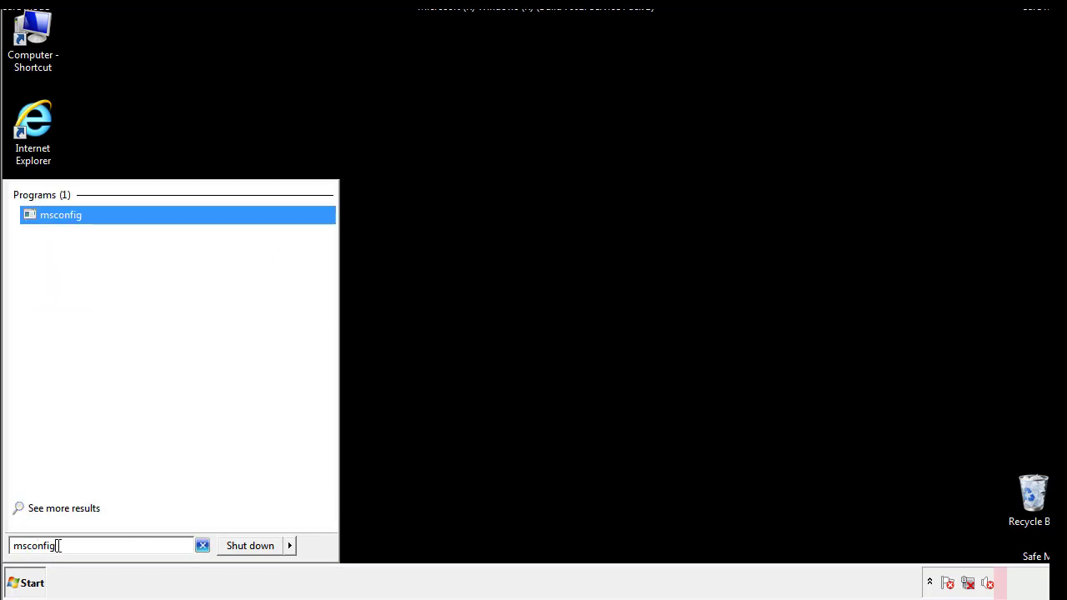
key(Return)
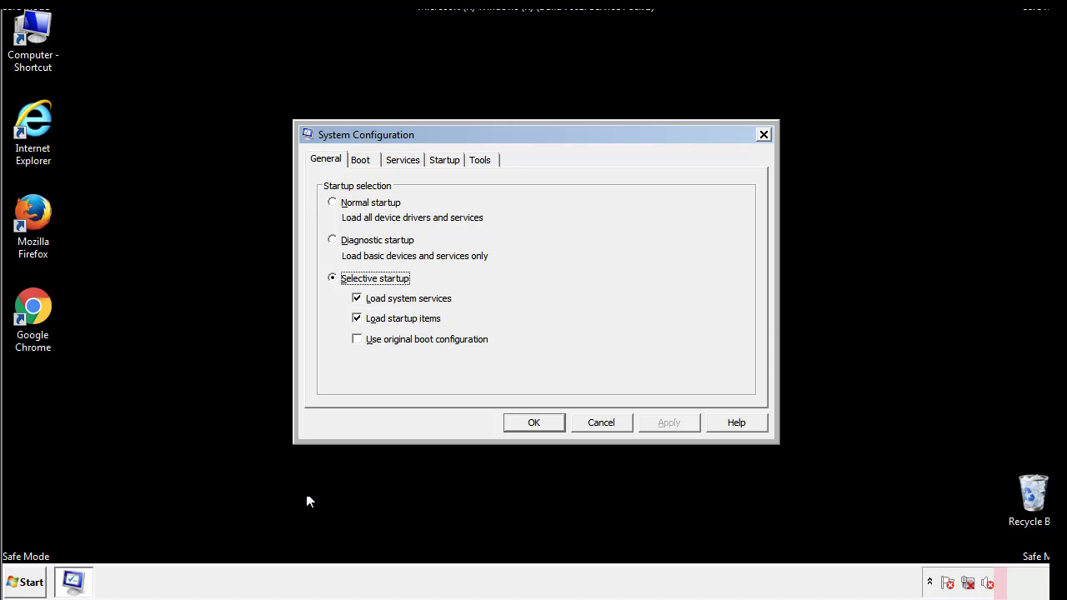
- Turn off the Safe boot option for the Windows 7 installation and restart the computer to apply it
click(360, 159)
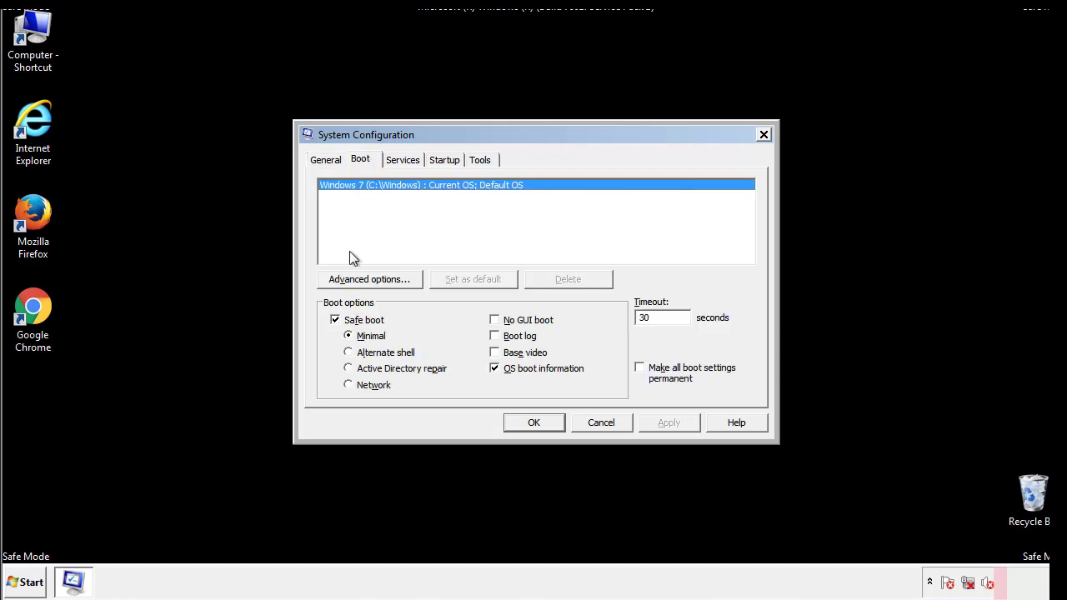
click(338, 320)
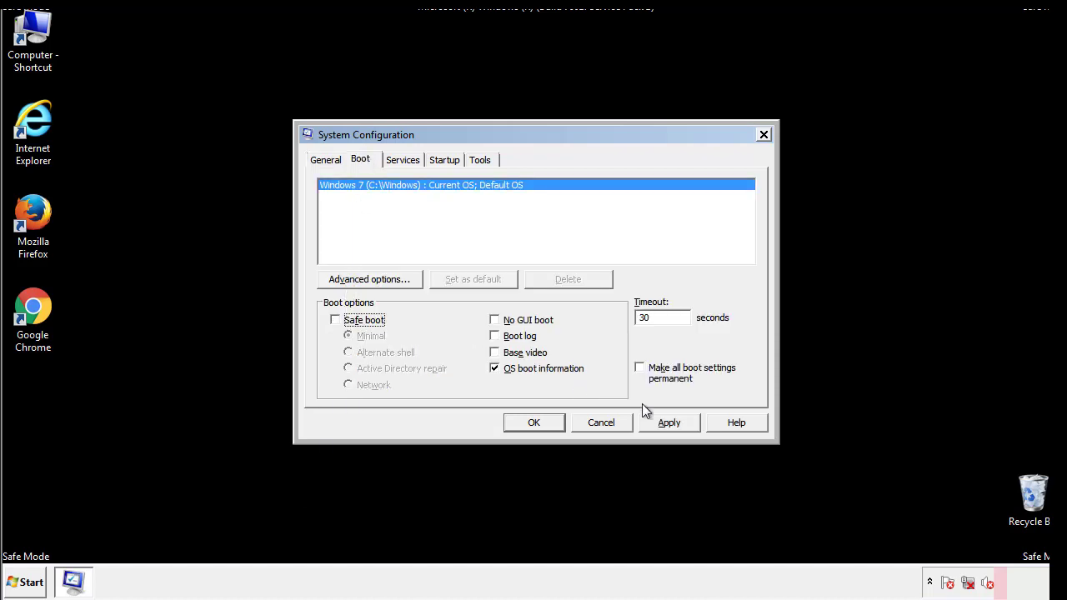
click(671, 422)
click(534, 423)
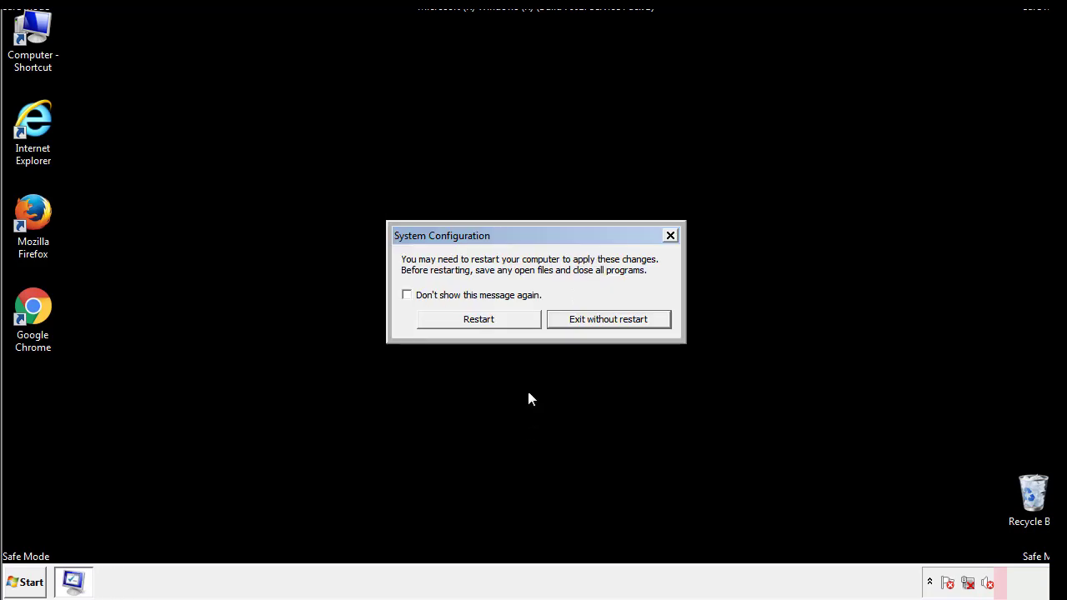
click(494, 326)
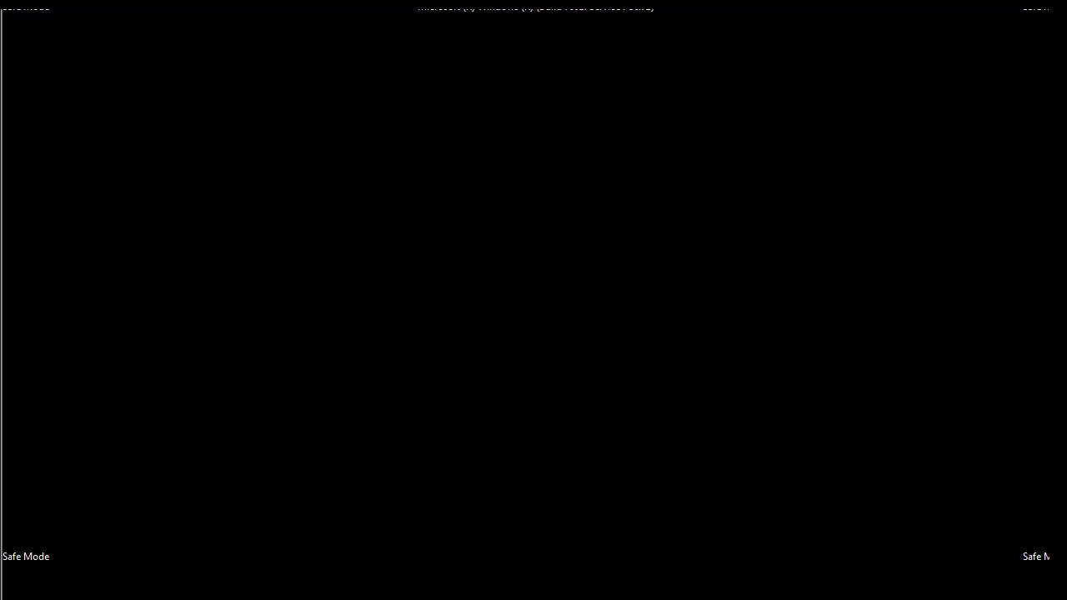